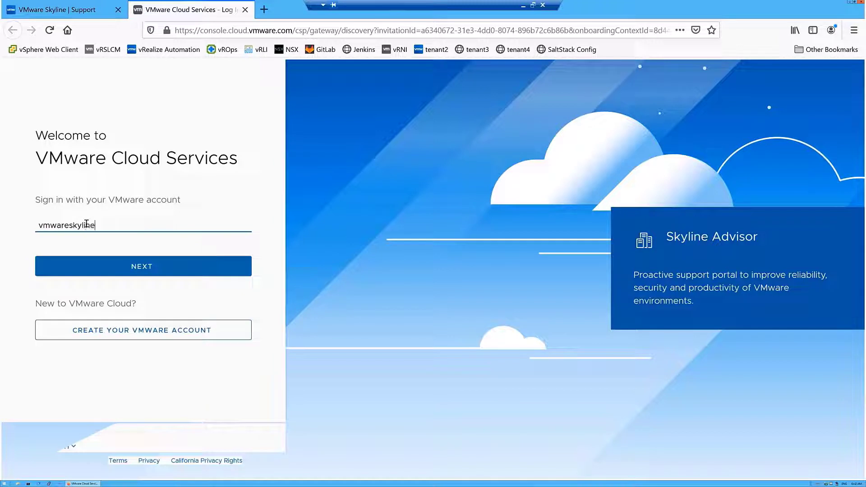
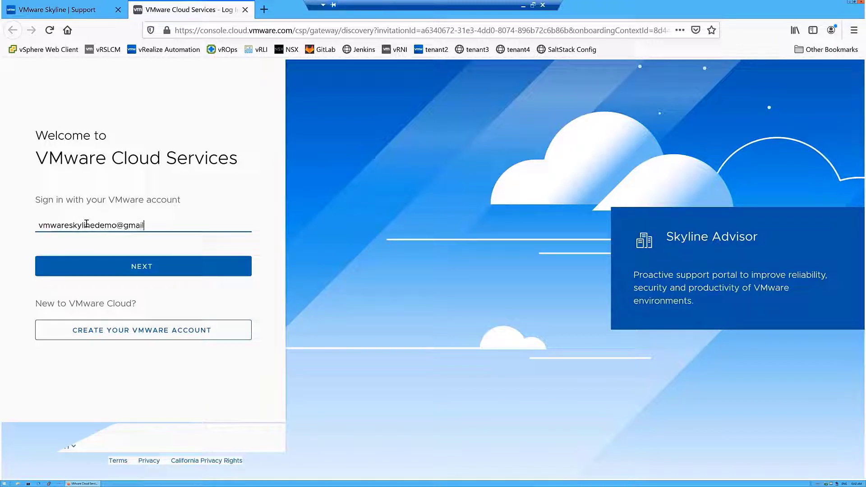
Sign in to VMware Cloud Services with the account e-mail address
left_click(109, 267)
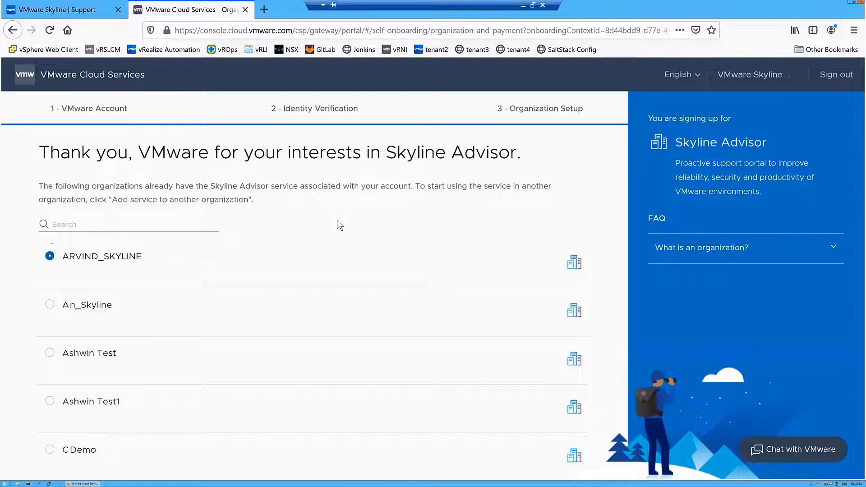
Start a new organization named 'Skyline TMM0' and accept the Cloud Services Terms of Service
scroll(339, 224, "down", 8)
left_click(197, 455)
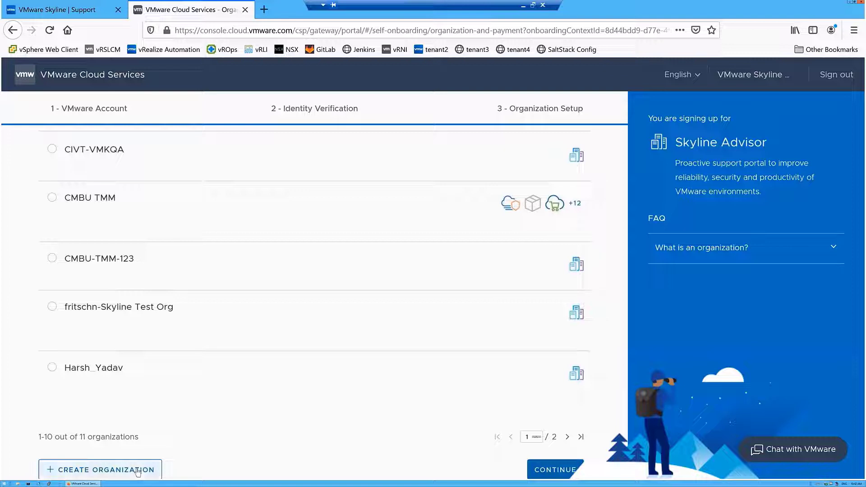
left_click(137, 471)
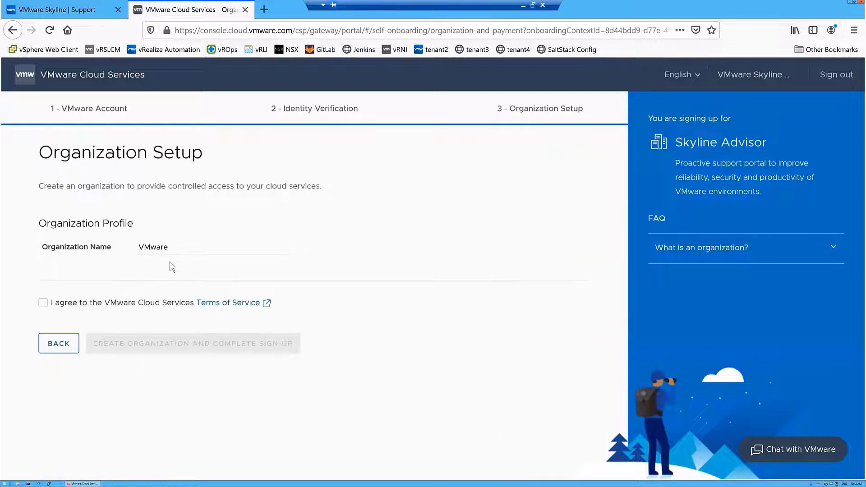
left_click_drag(174, 247, 125, 244)
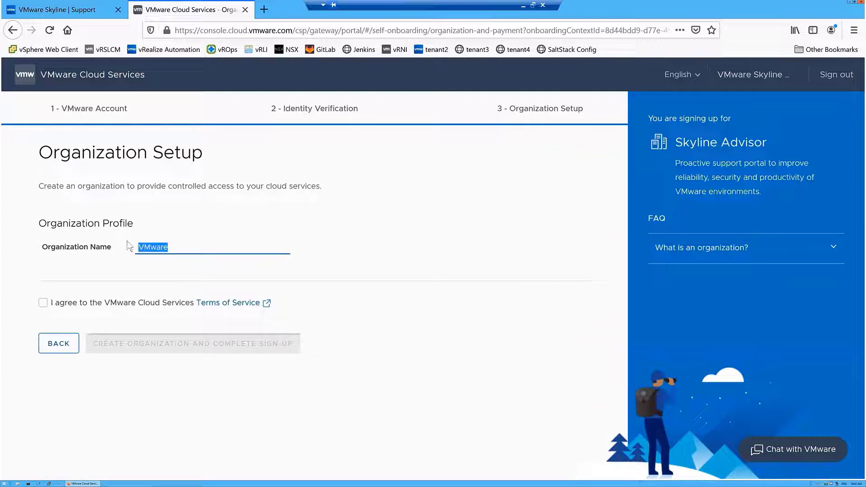
type("Skyline TMM0")
left_click(43, 303)
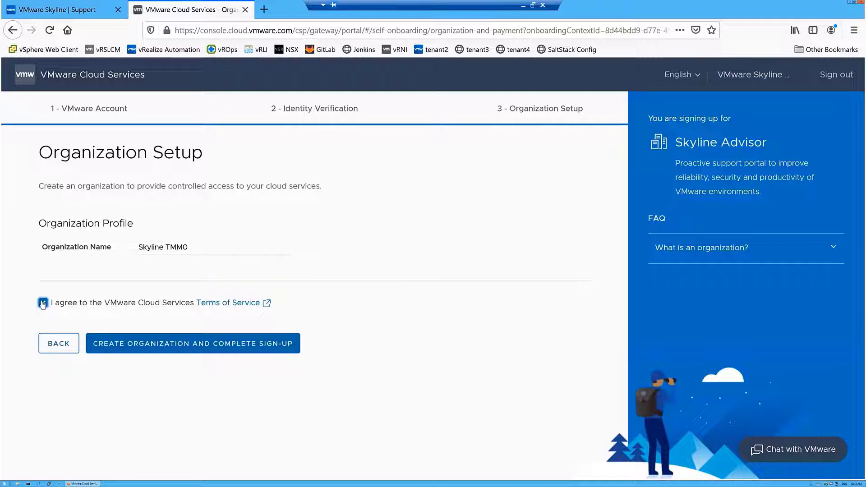
Create the Skyline TMM0 organization and complete the Skyline Advisor sign-up
left_click(143, 345)
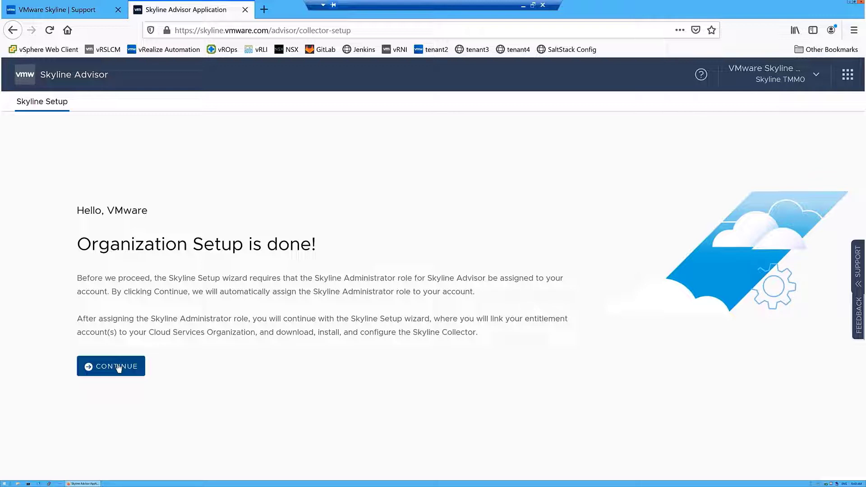
Take the Skyline Administrator role and continue to the linked Premier entitlement account
left_click(119, 367)
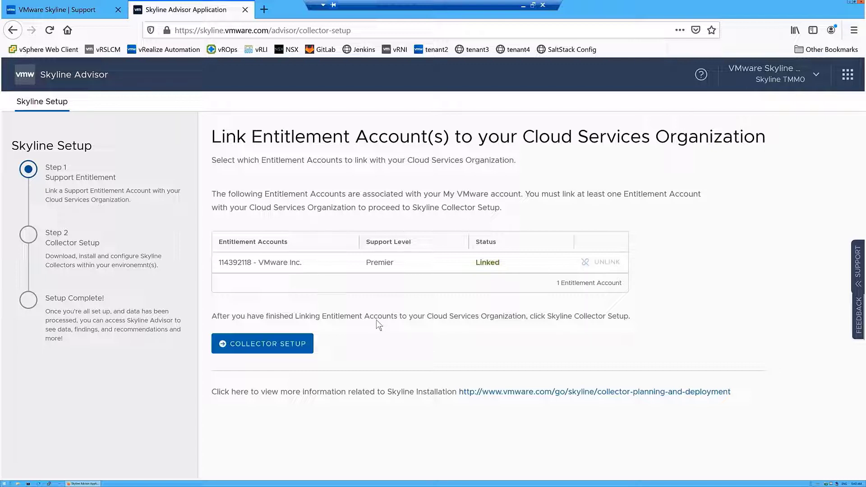
Go to Collector Setup and copy the collector registration token to the clipboard
left_click(277, 347)
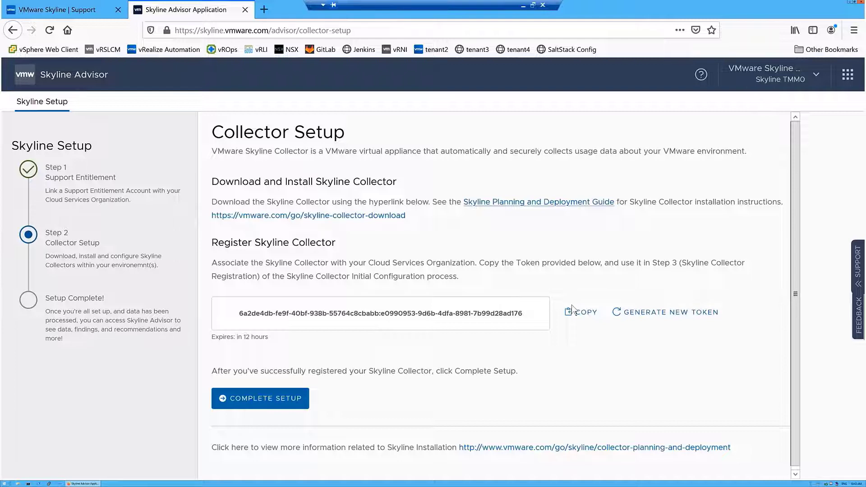
left_click(581, 315)
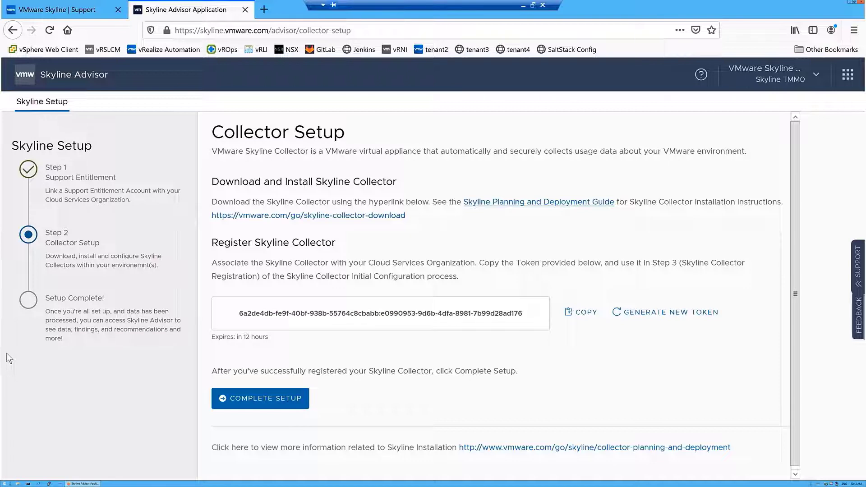
left_click(4, 484)
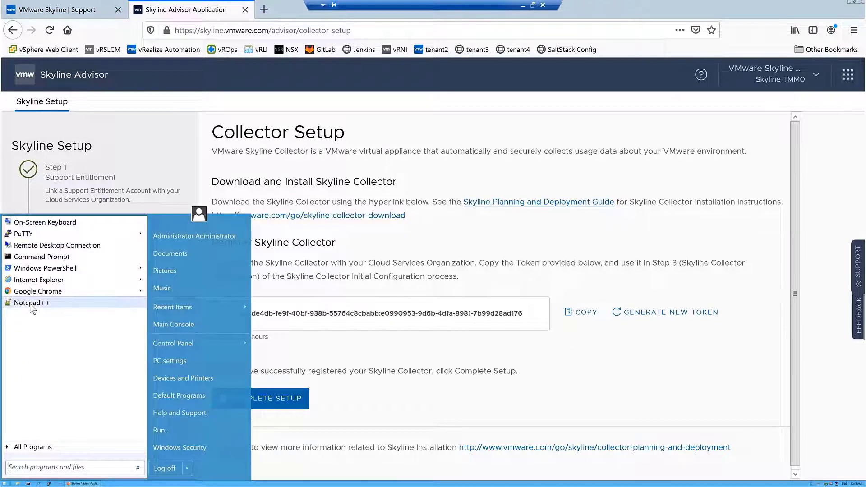
Paste the registration token into Notepad++ and save it as License-Key-Collector.txt
left_click(31, 304)
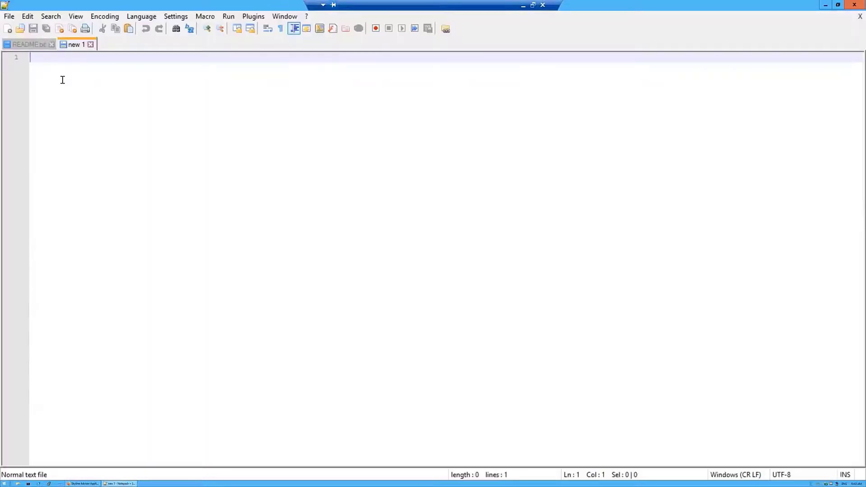
key("ctrl+v")
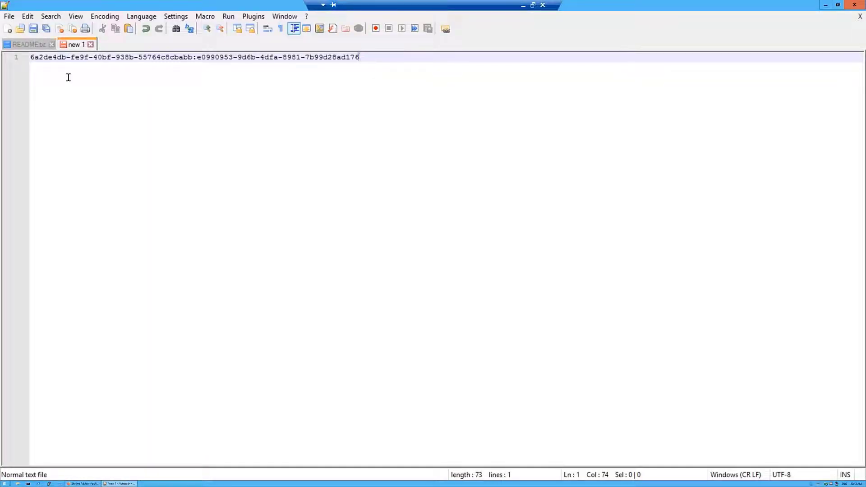
left_click(9, 16)
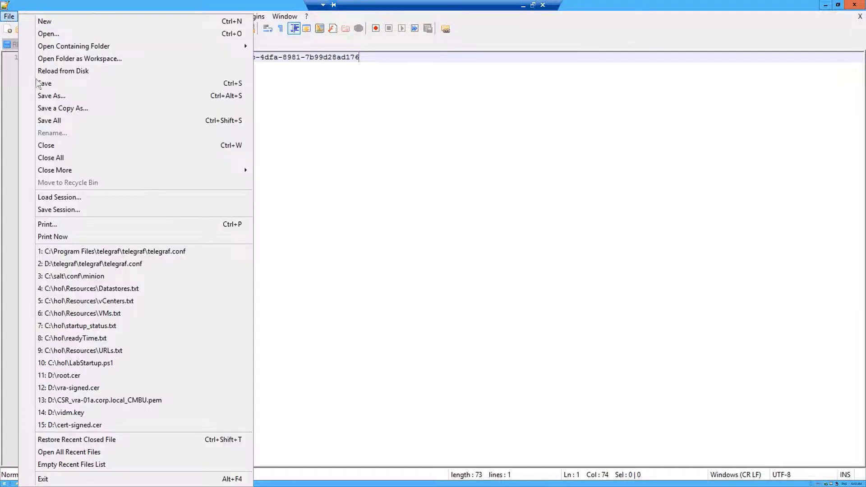
left_click(44, 98)
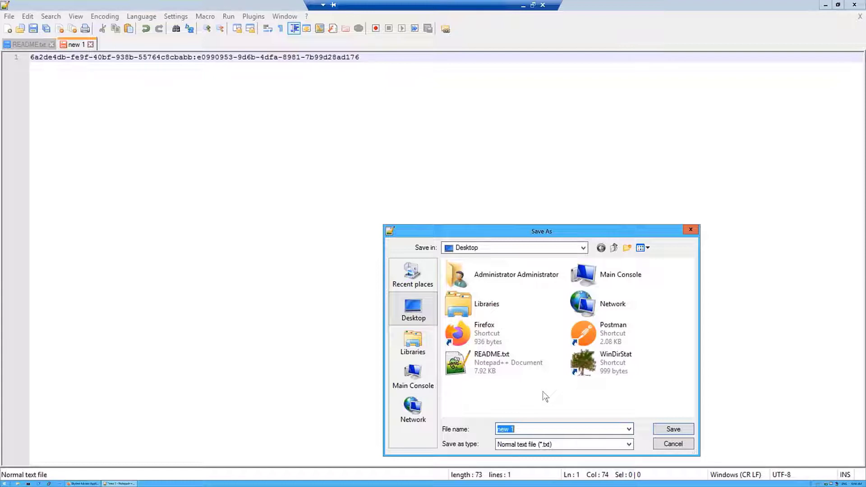
type("License-Key-Collector")
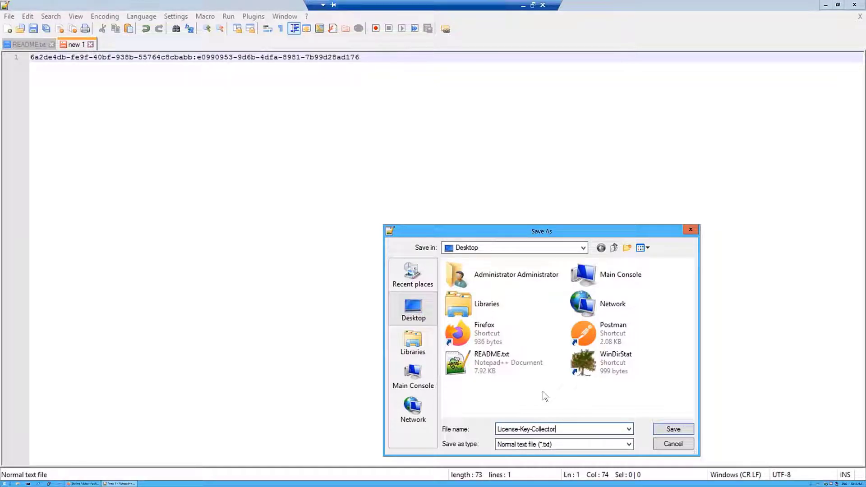
left_click(673, 429)
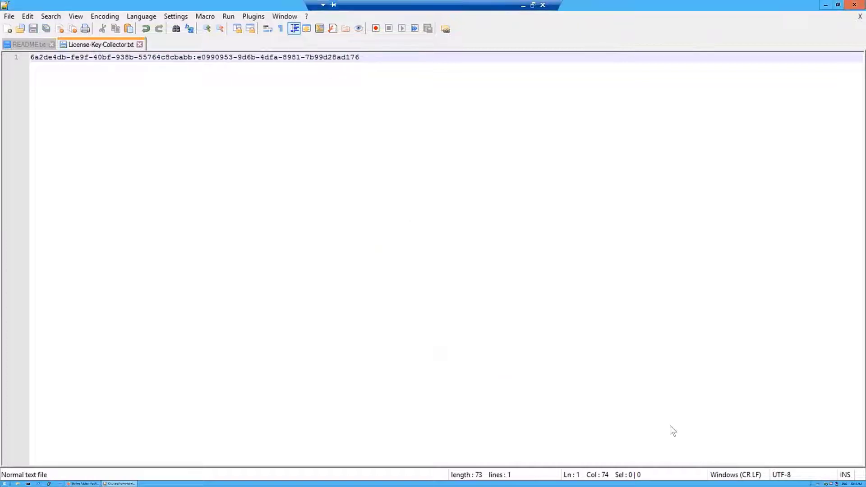
left_click(826, 5)
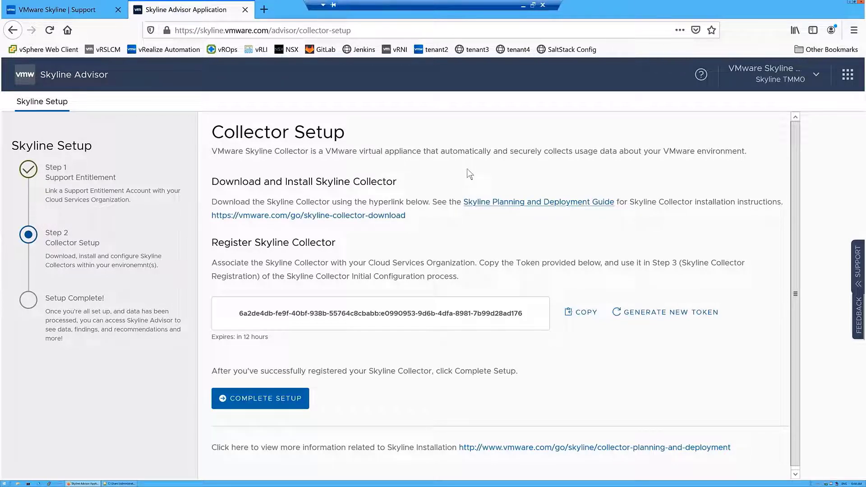
Download the Skyline Collector 2.7.0 appliance file from VMware Customer Connect
left_click(378, 217)
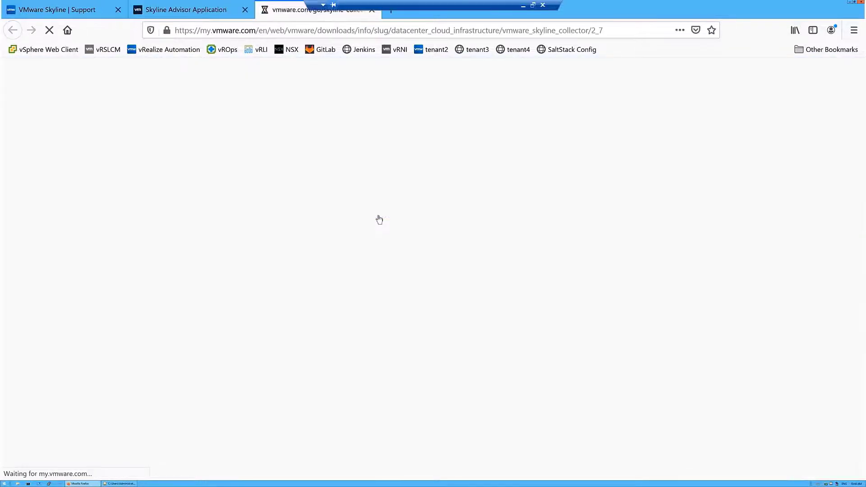
left_click(271, 215)
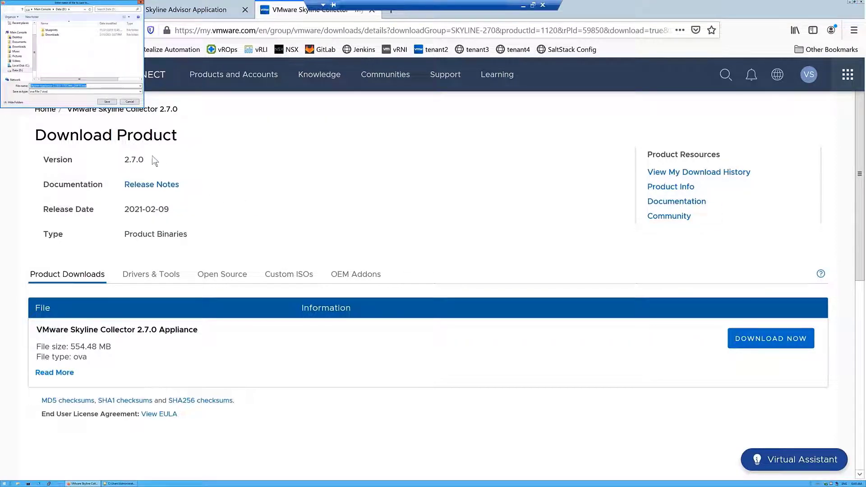
left_click(111, 103)
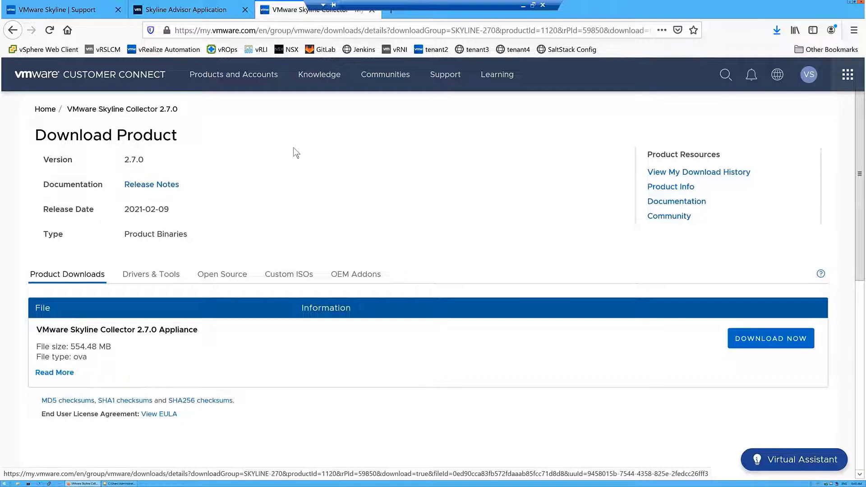
left_click(44, 49)
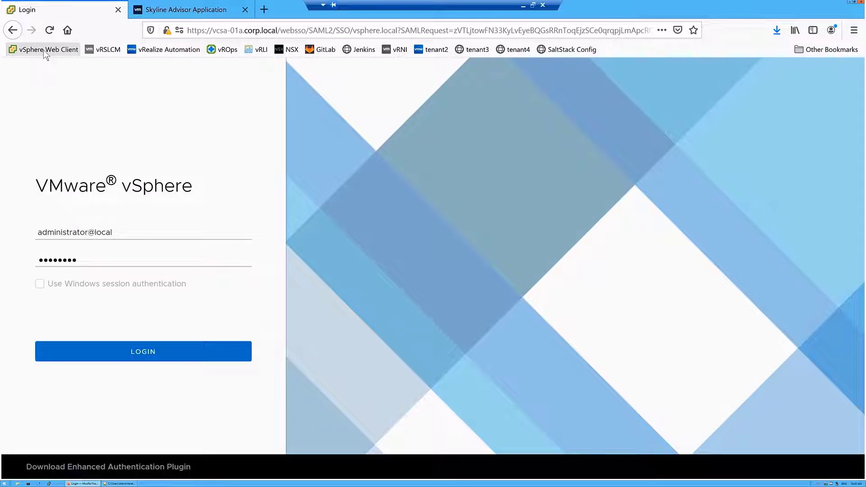
Log in to vSphere Client and review hosts and VMs in RegionA01-COMP01 and RegionA01-COMP02
left_click(116, 355)
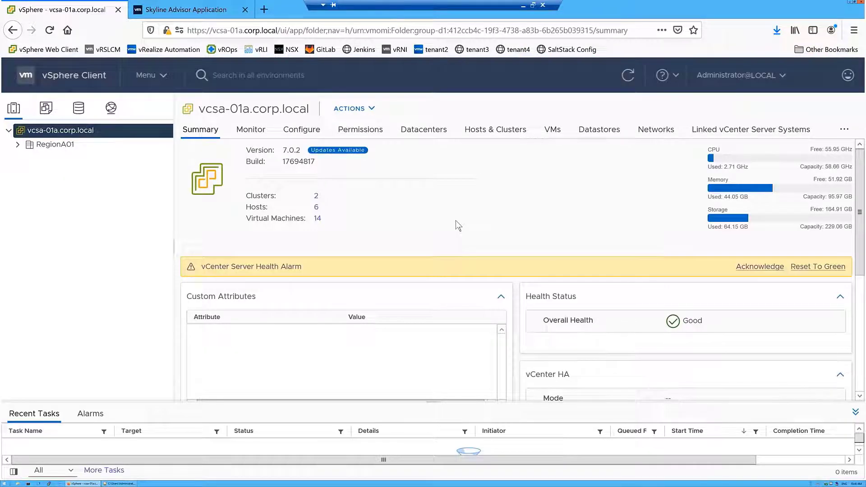
left_click(17, 145)
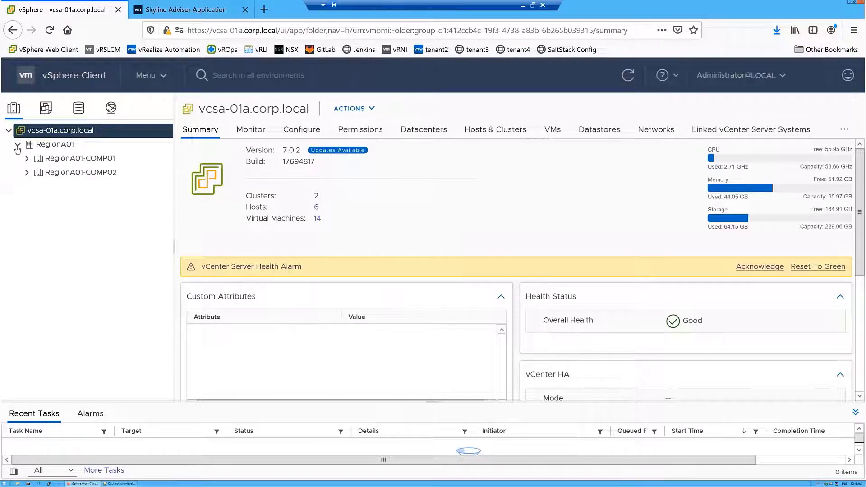
left_click(72, 159)
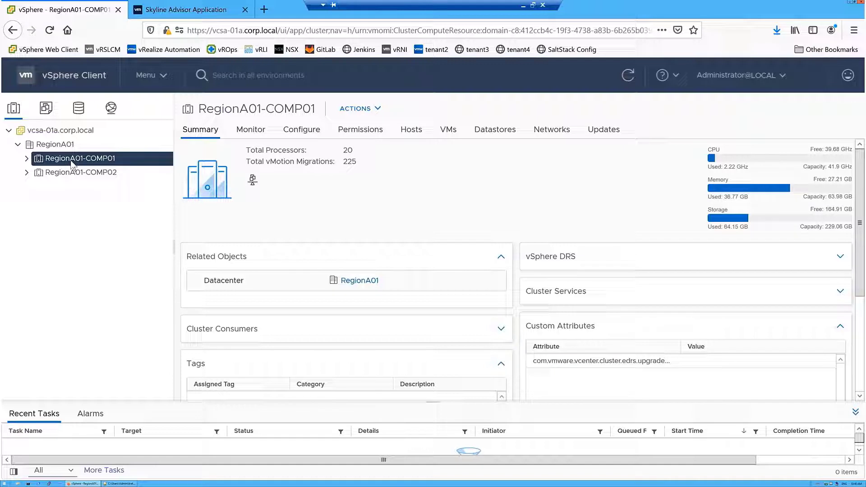
left_click(27, 159)
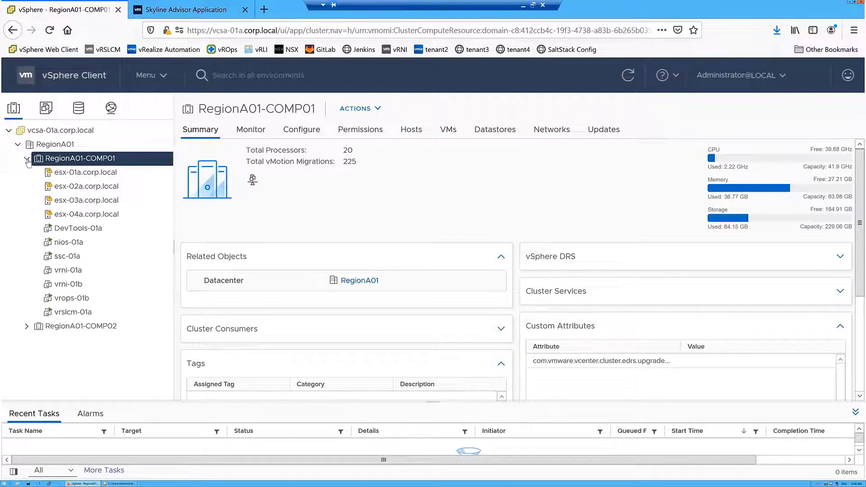
left_click(27, 326)
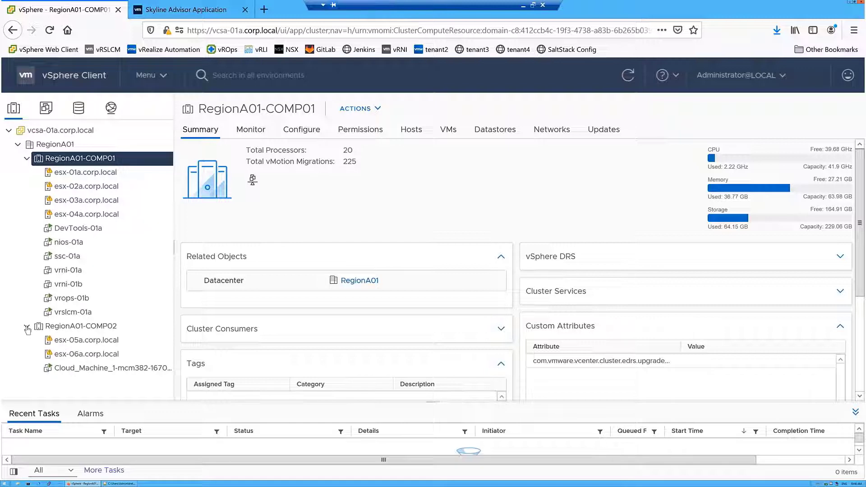
left_click(27, 327)
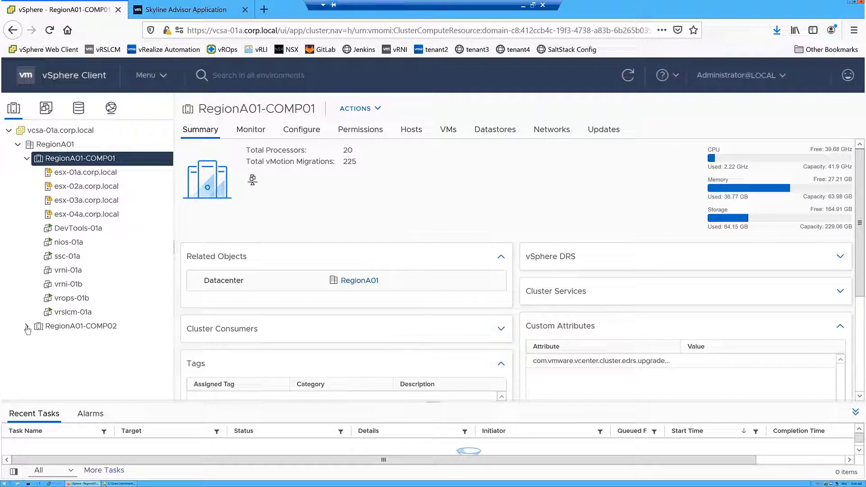
left_click(27, 158)
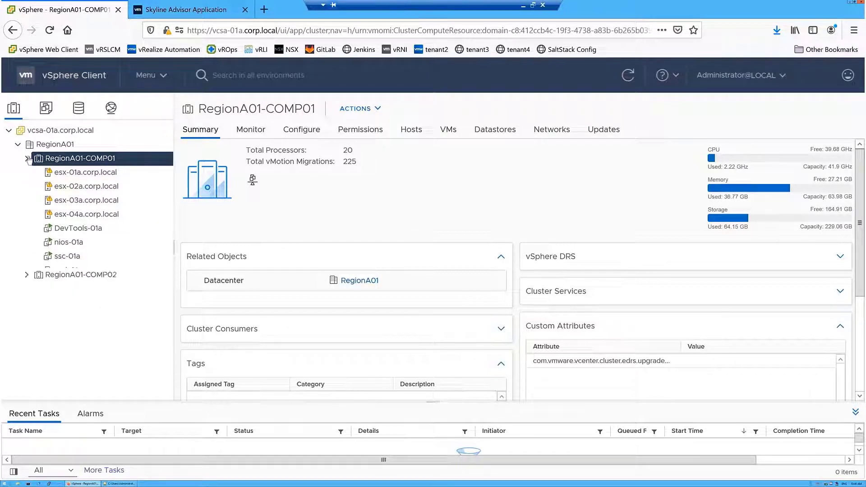
Deploy the local Skyline appliance OVA to RegionA01-COMP01 as VM 'Skyline-Collector-Service'
right_click(128, 163)
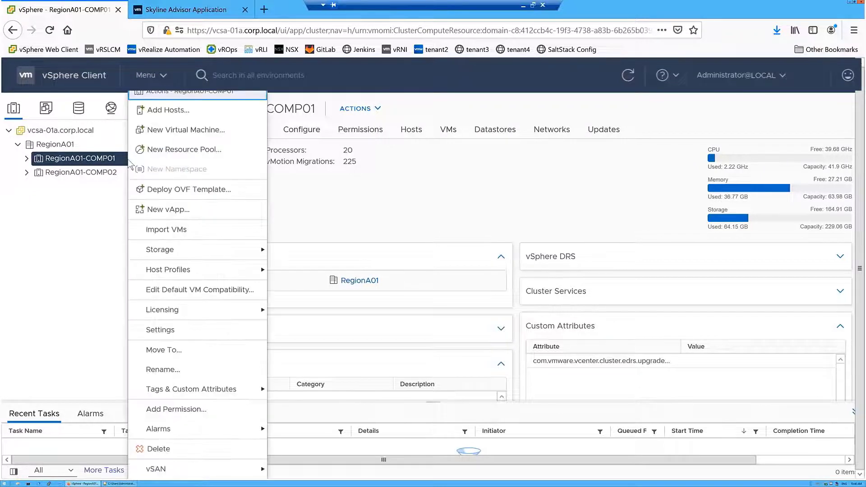
left_click(167, 190)
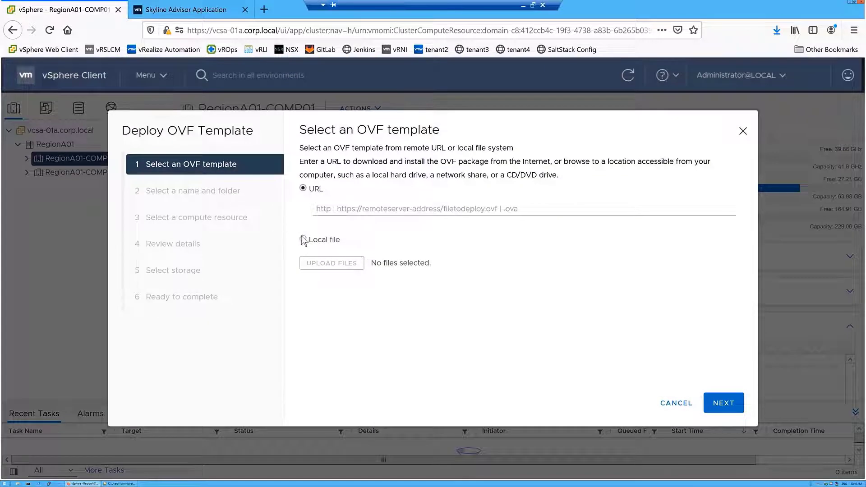
left_click(303, 239)
left_click(355, 265)
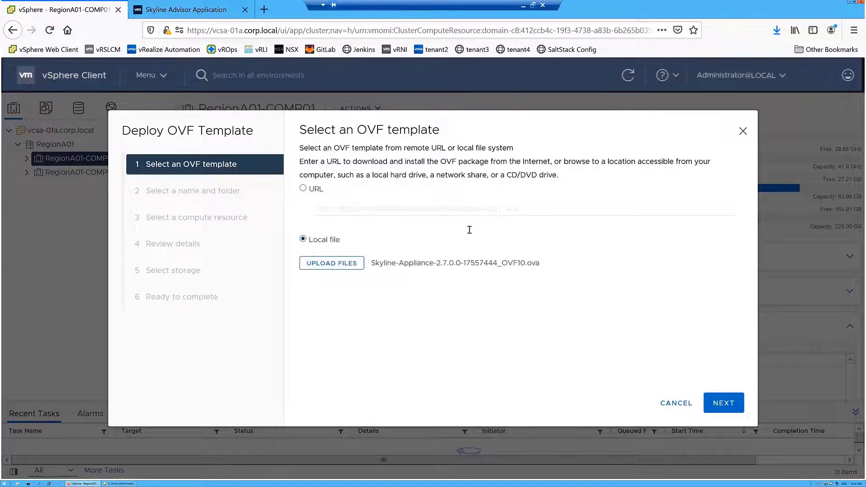
left_click(723, 403)
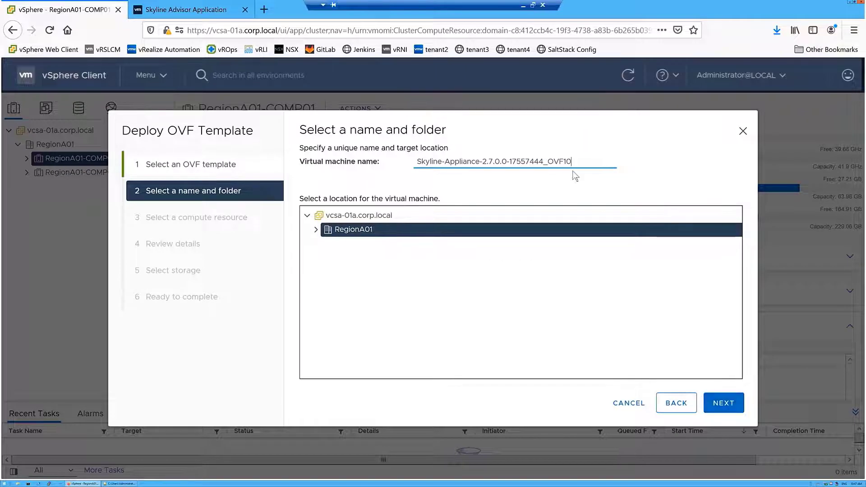
left_click_drag(571, 161, 445, 161)
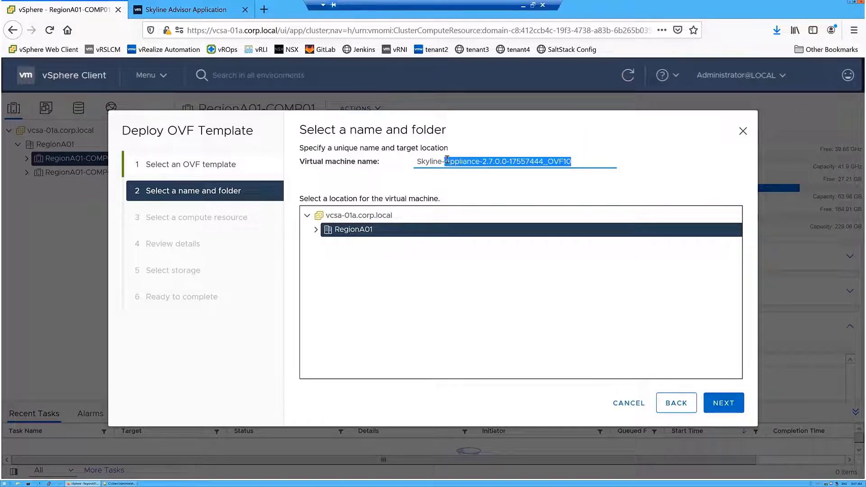
type("Collector")
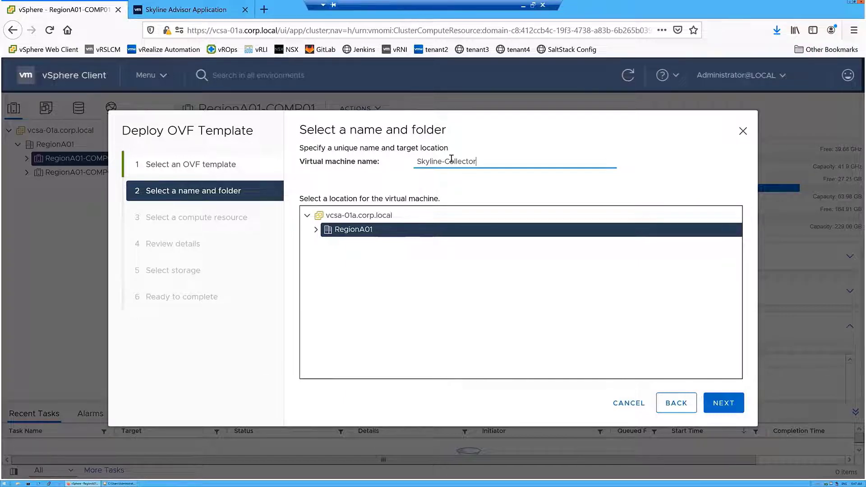
type("-Service")
Keep RegionA01-COMP01 as the compute resource and accept all license agreements
left_click(724, 404)
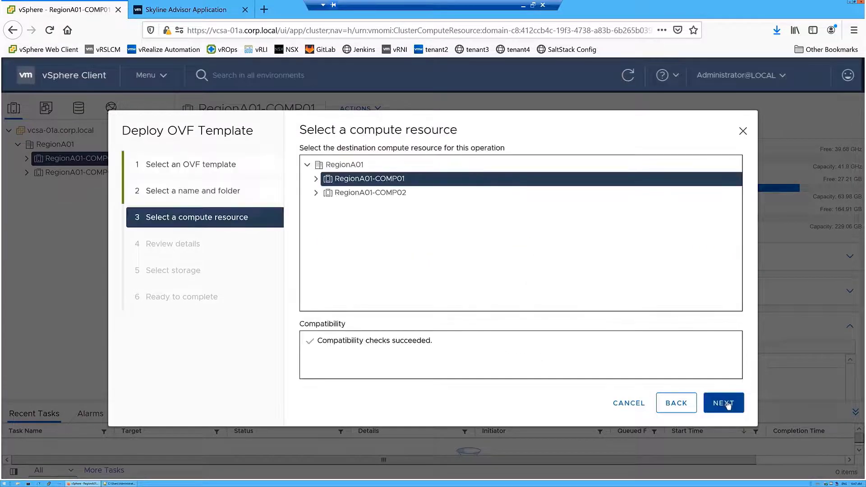
left_click(728, 406)
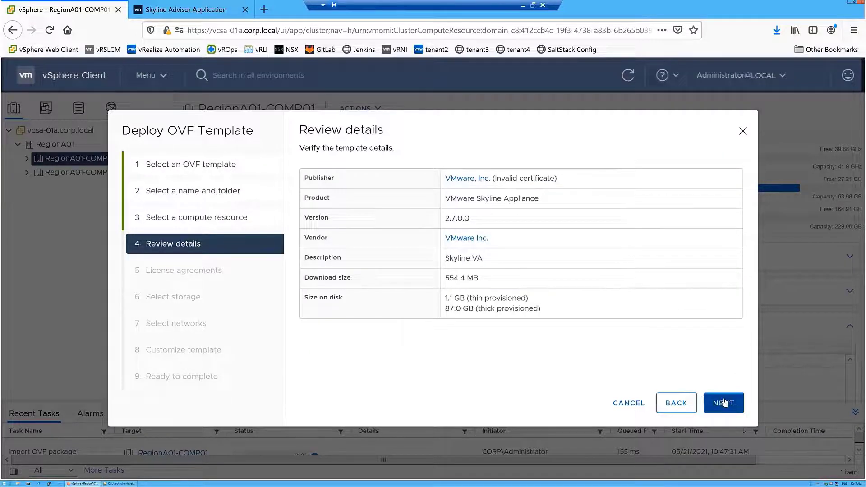
left_click(724, 400)
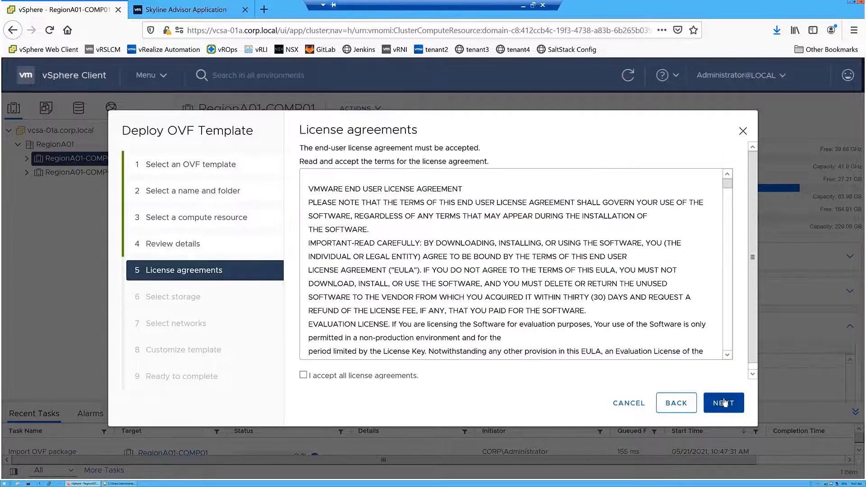
left_click(303, 375)
left_click(732, 411)
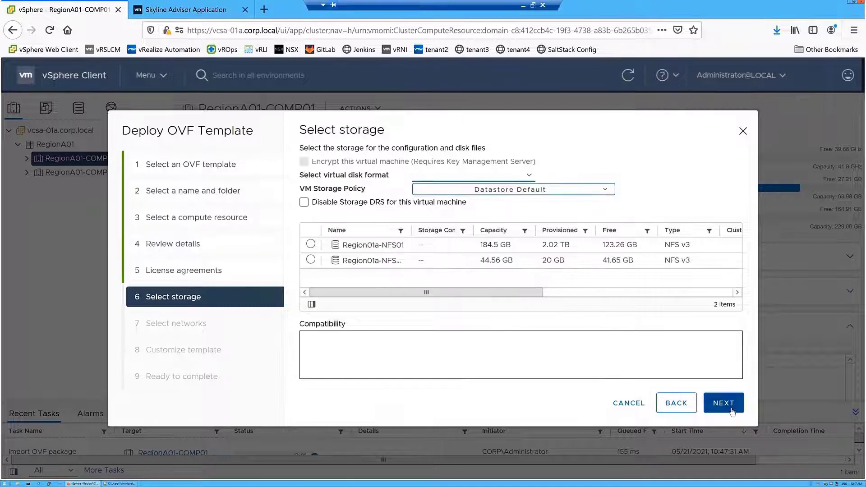
Choose Thin Provision disk format and the Region01a-NFS01 datastore, then continue to Select networks
left_click(529, 178)
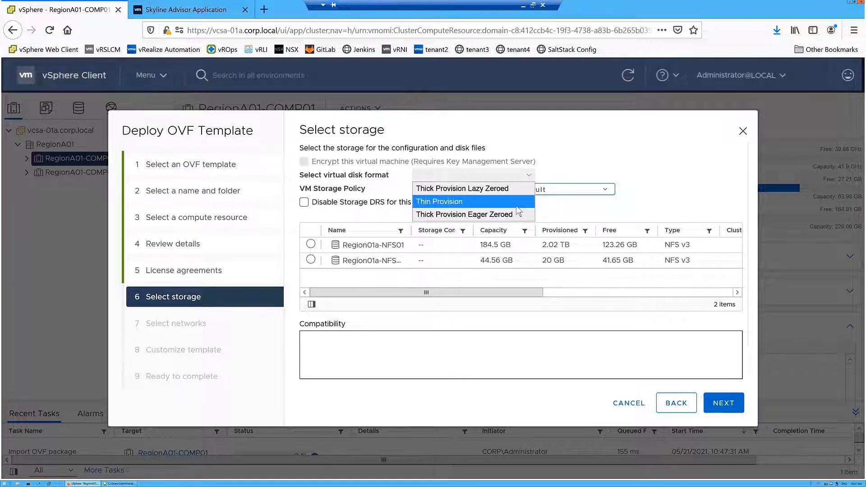
left_click(516, 202)
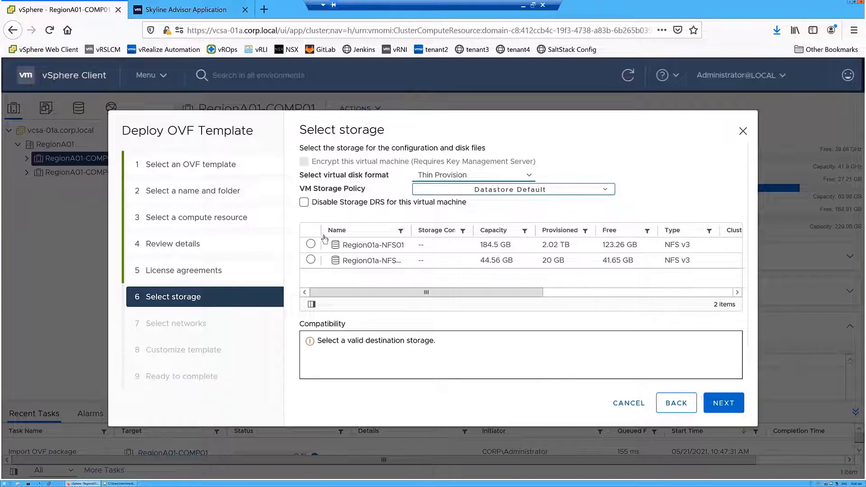
left_click(310, 245)
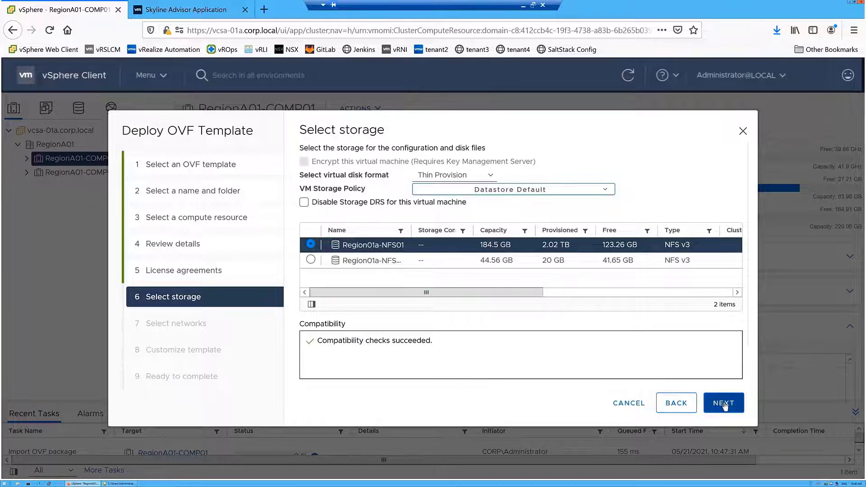
left_click(723, 404)
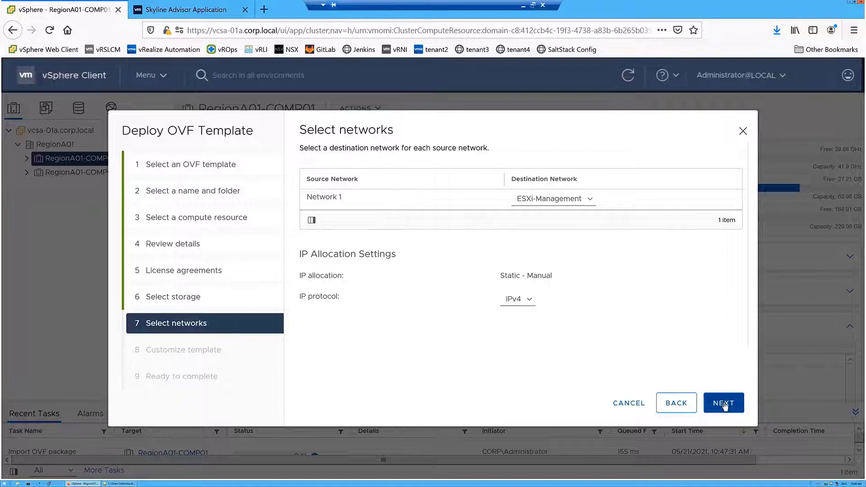
Keep IPv4 as the IP protocol with Network 1 mapped to ESXi-Management
left_click(529, 300)
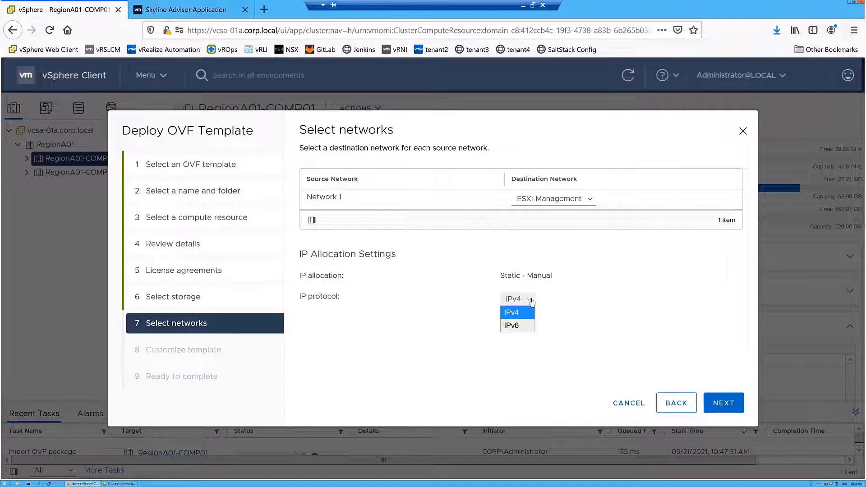
left_click(531, 301)
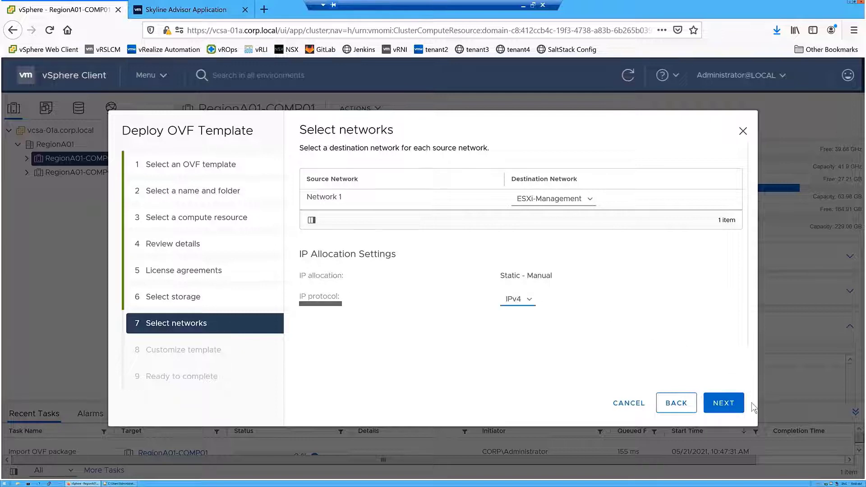
On Customize template, confirm the root account password and scroll down to Networking Properties
left_click(724, 403)
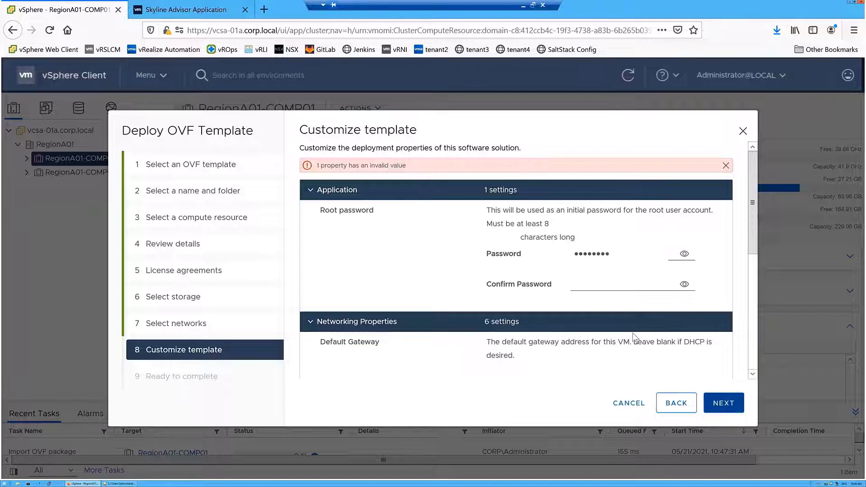
left_click(585, 284)
type("VM")
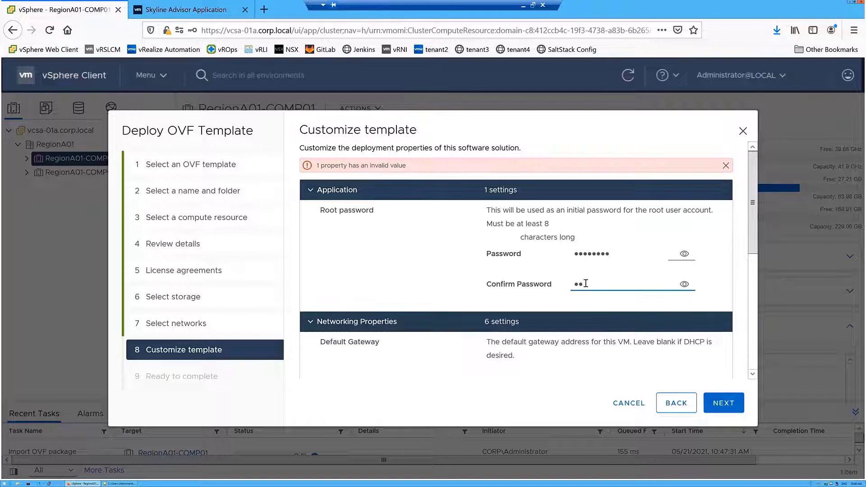
type("ware1!")
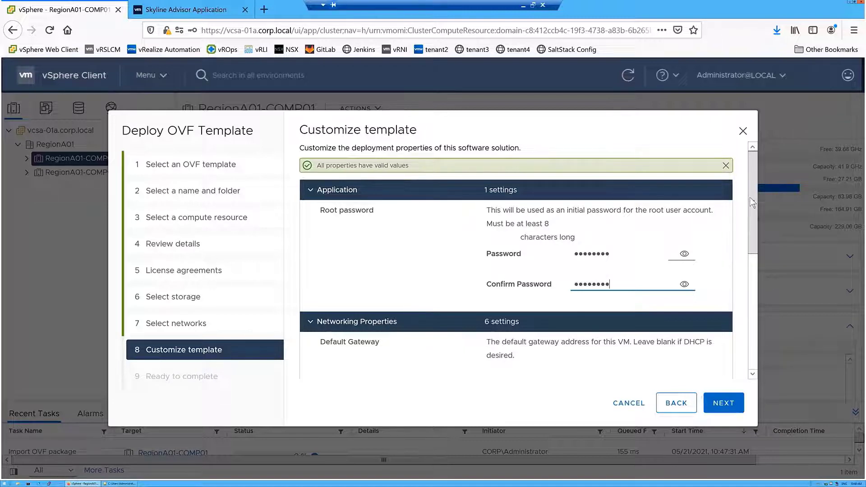
scroll(753, 217, "down", 3)
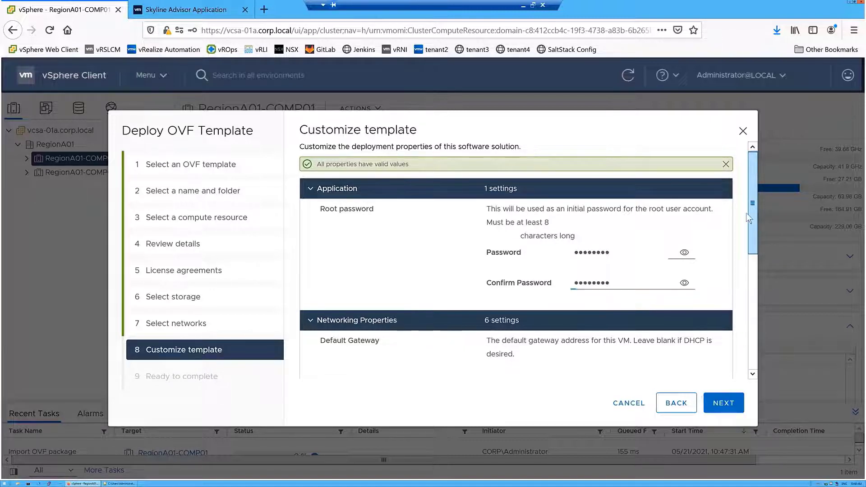
scroll(751, 244, "down", 5)
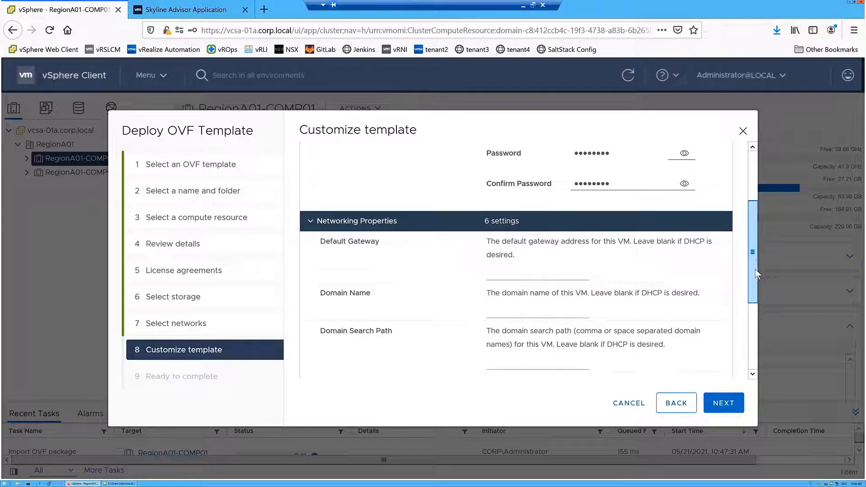
scroll(762, 288, "down", 2)
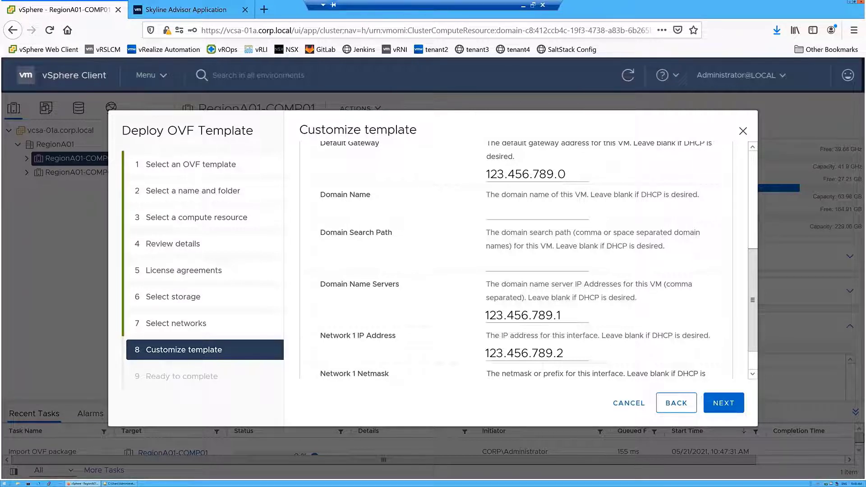
scroll(515, 259, "down", 1)
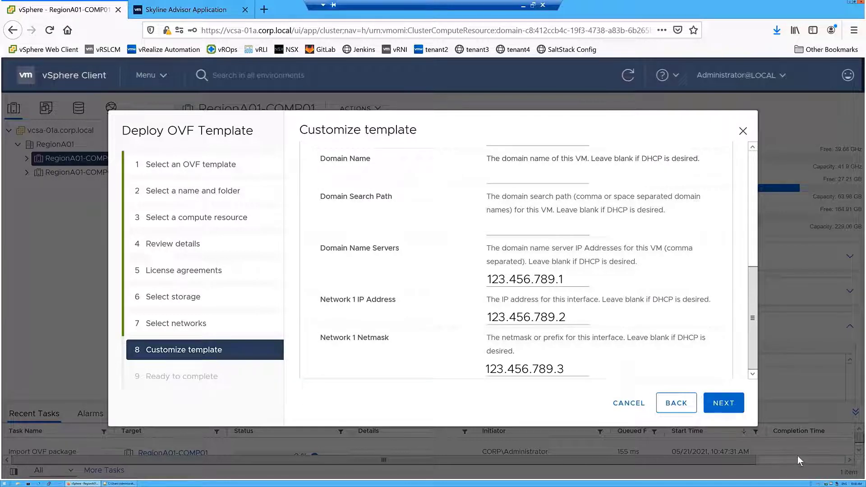
Complete the Deploy OVF Template wizard, then select Skyline-Collector-Service and power it on
left_click(724, 404)
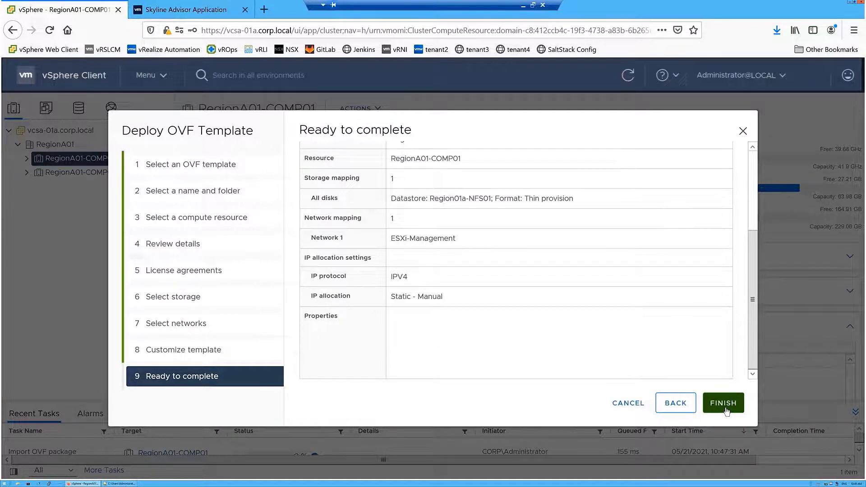
left_click(723, 402)
left_click(129, 256)
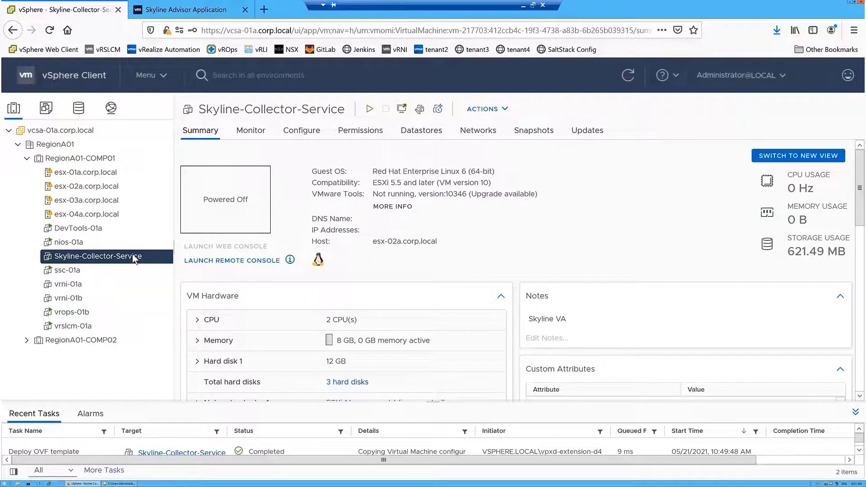
left_click(369, 110)
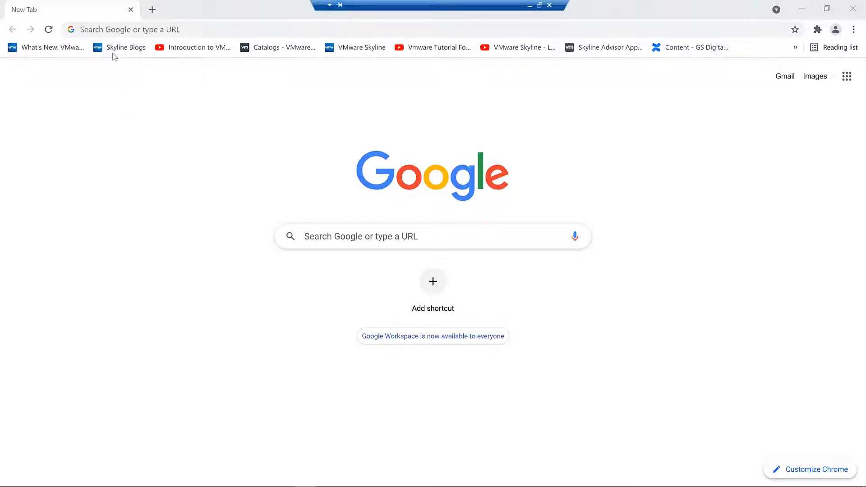
Browse to 123.456.789.2 and accept the self-signed certificate risk to load the collector
left_click(109, 30)
type("123.456.789.2")
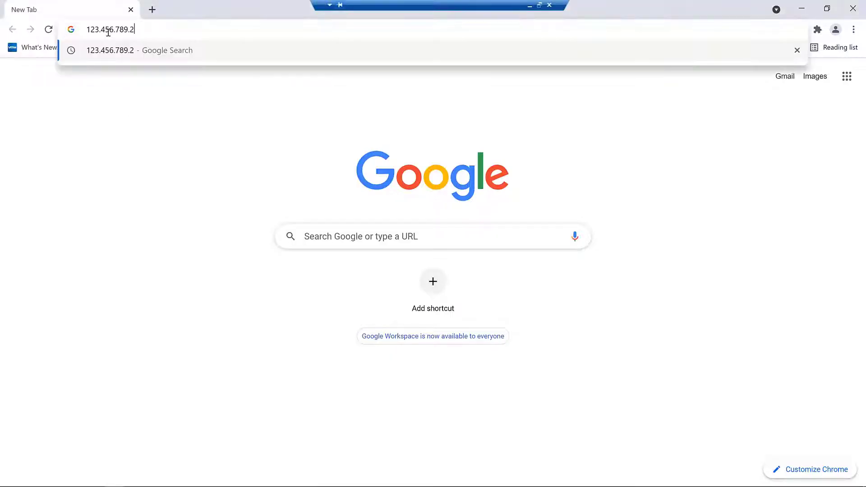
key("Return")
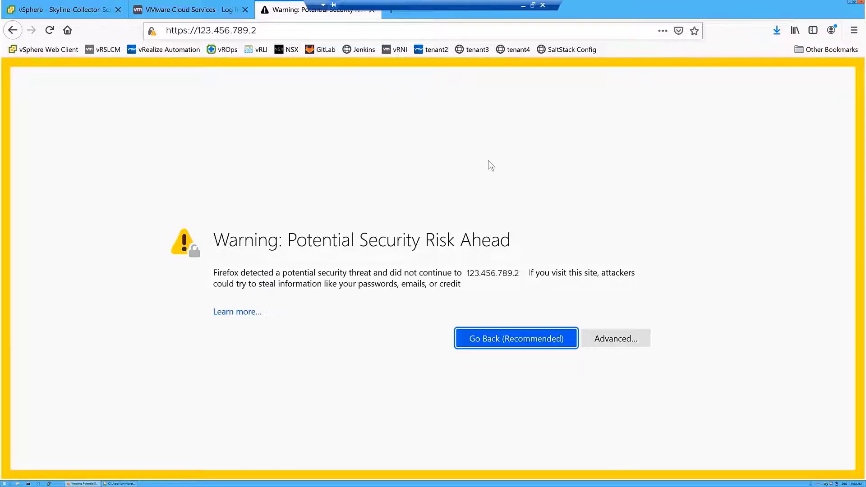
left_click(614, 339)
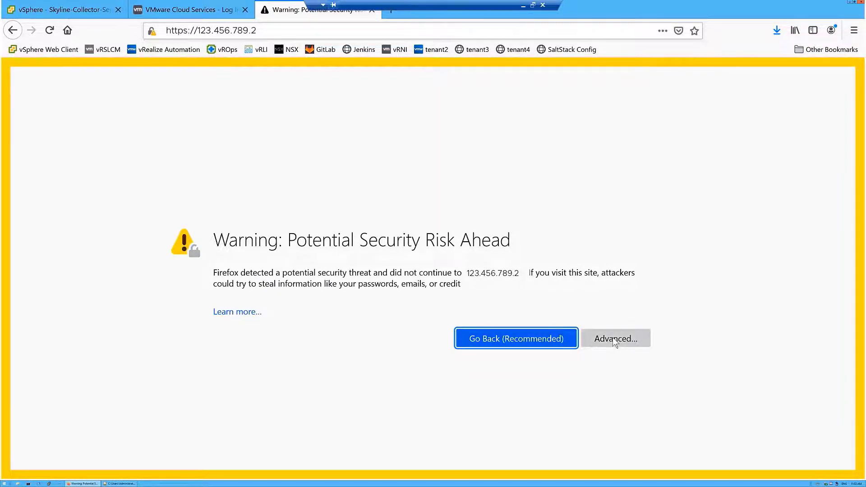
left_click(587, 431)
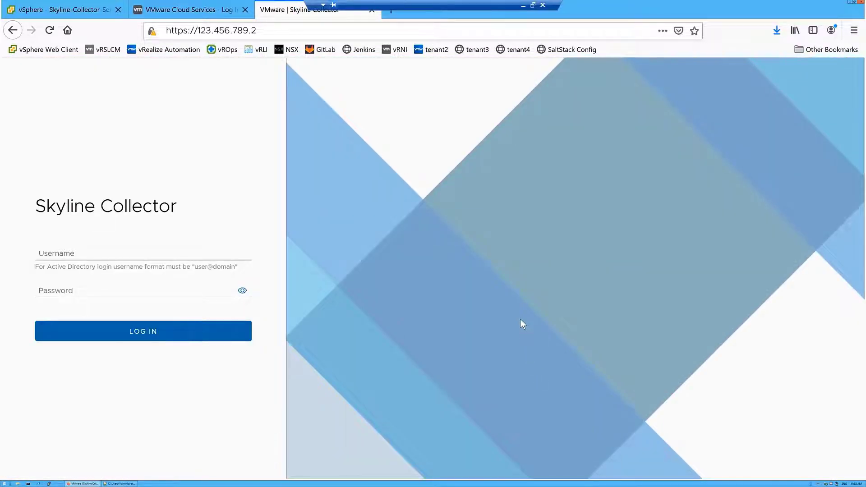
Log in to Skyline Collector as admin with the default password
left_click(88, 254)
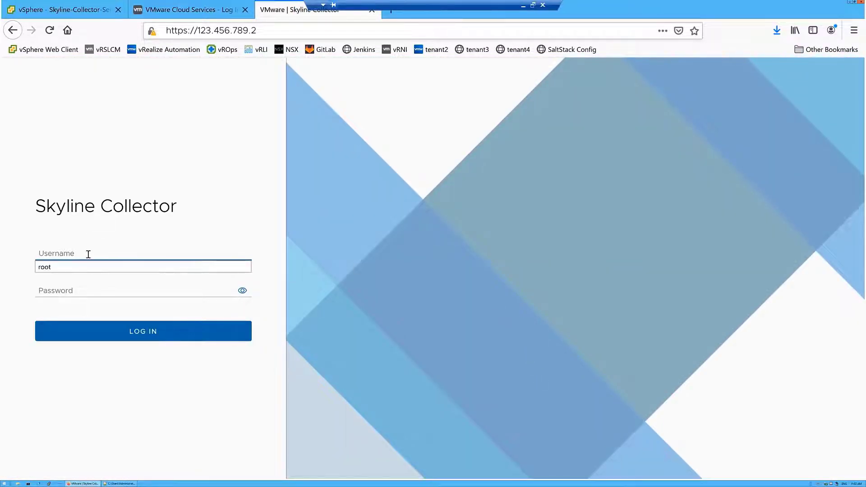
type("admin")
key("Tab")
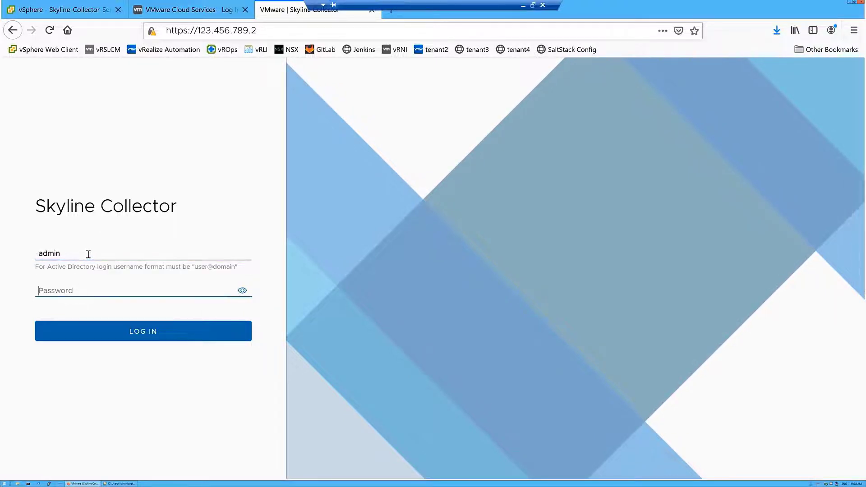
type("*******")
key("Return")
left_click(187, 116)
Enter the old and new admin passwords, submit the change, and log in again
type("*******")
key("Tab")
type("****")
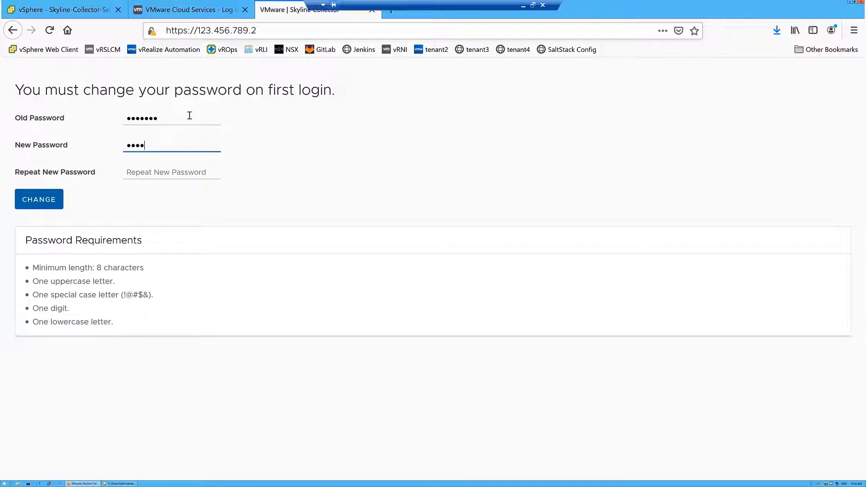
type("****")
left_click(167, 172)
type("********")
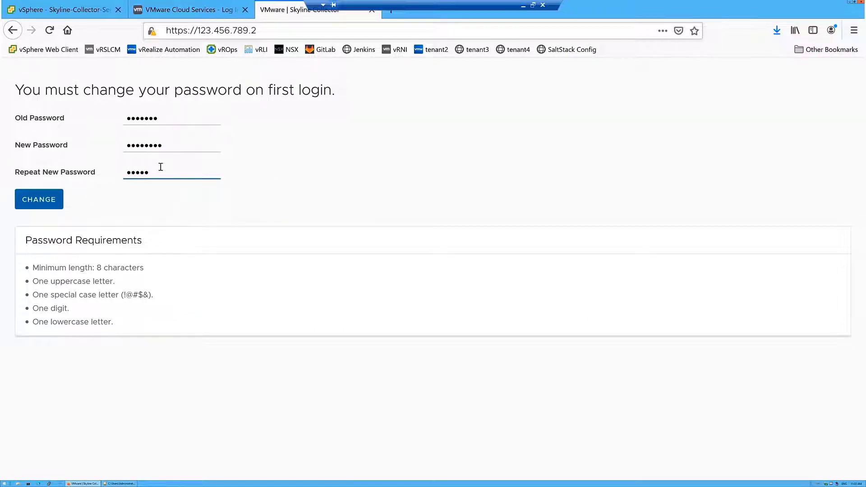
key("Return")
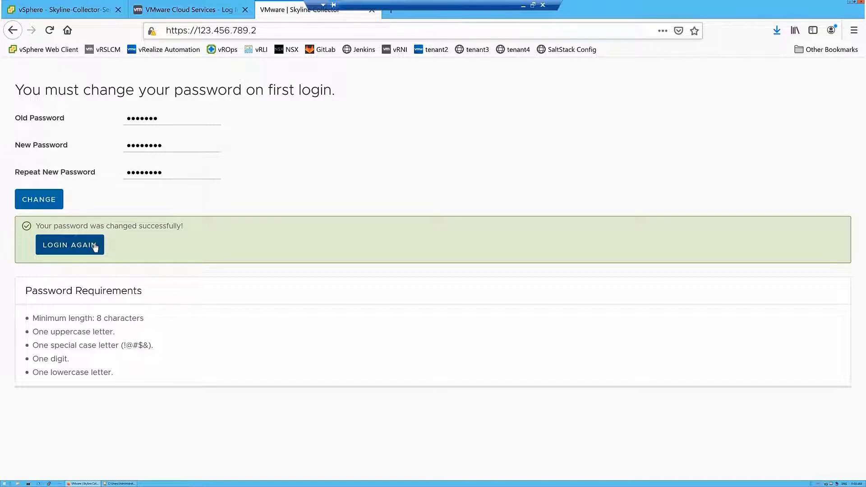
left_click(94, 247)
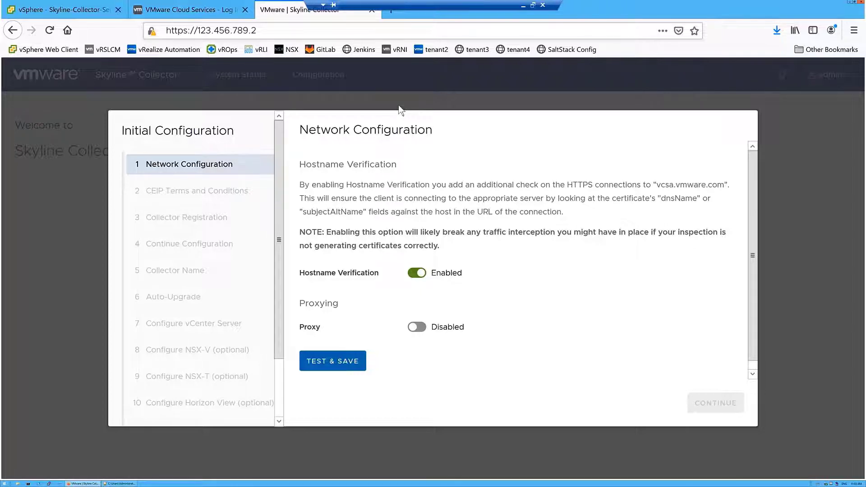
Test and save the network configuration, then continue to the CEIP Terms step
left_click(328, 361)
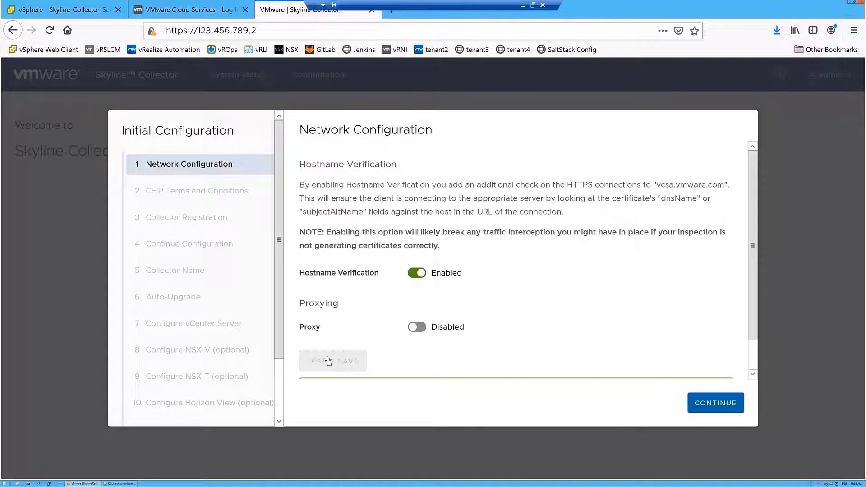
left_click_drag(750, 299, 744, 333)
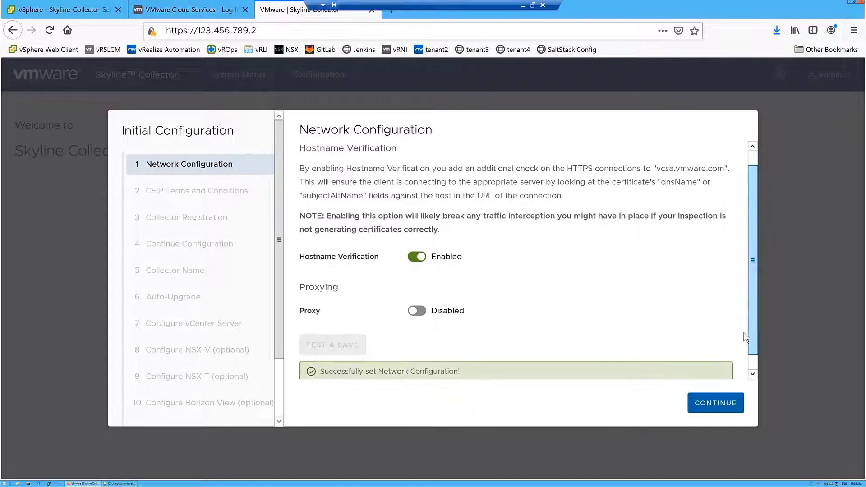
scroll(744, 337, "down", 1)
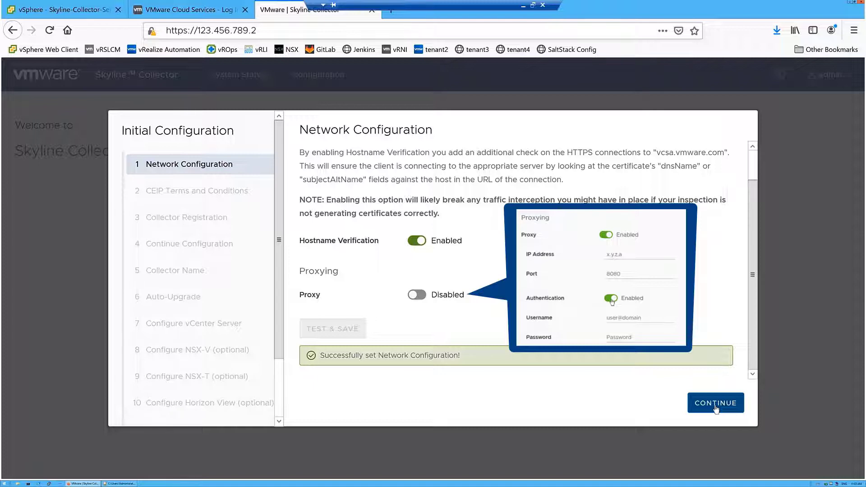
left_click(716, 403)
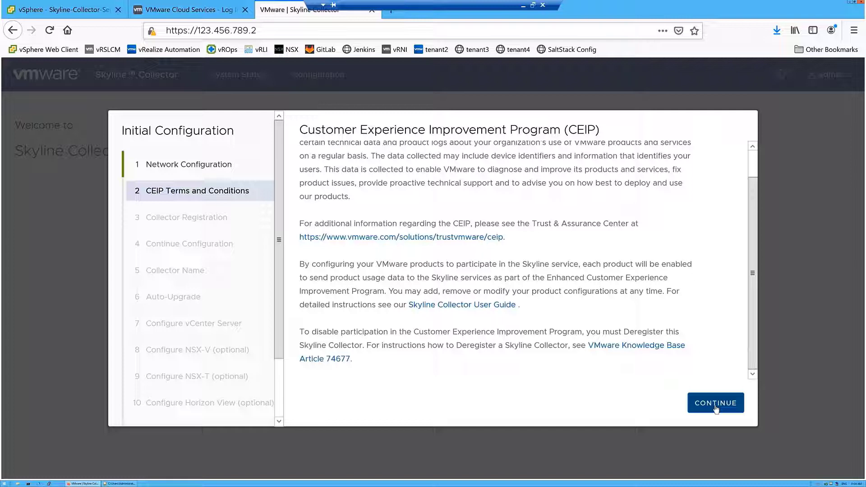
Accept the CEIP terms to reach Collector Registration, then minimize the browser
left_click(715, 403)
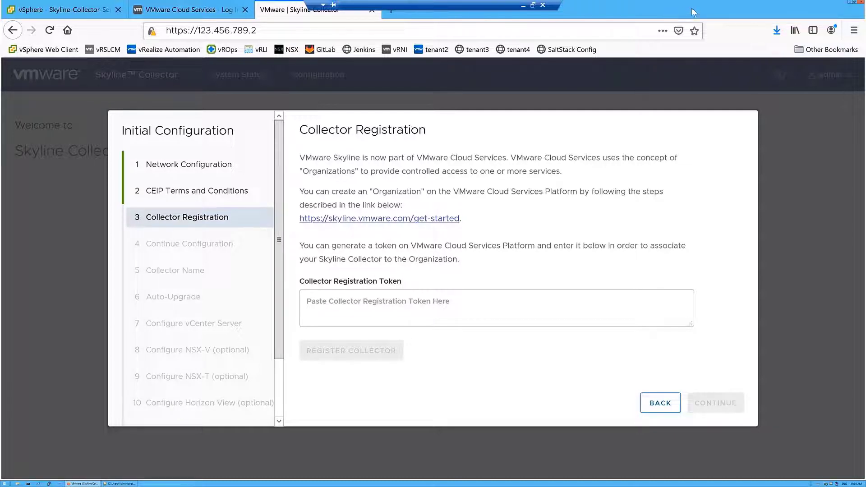
left_click(850, 3)
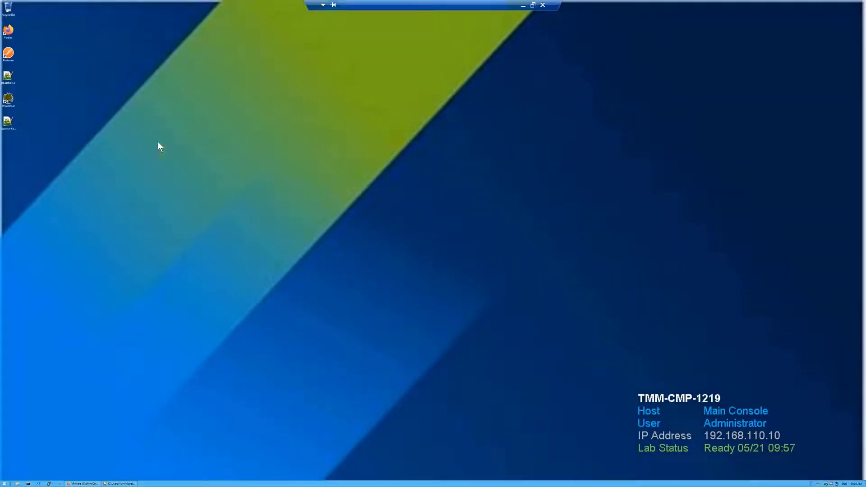
Copy the token from License-Key-Collector.txt line 1 into the Collector Registration Token field
double_click(10, 123)
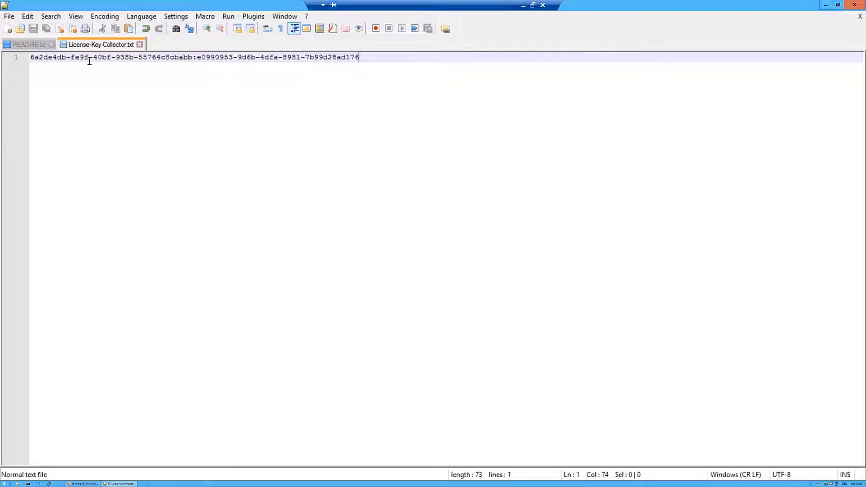
left_click_drag(361, 57, 30, 59)
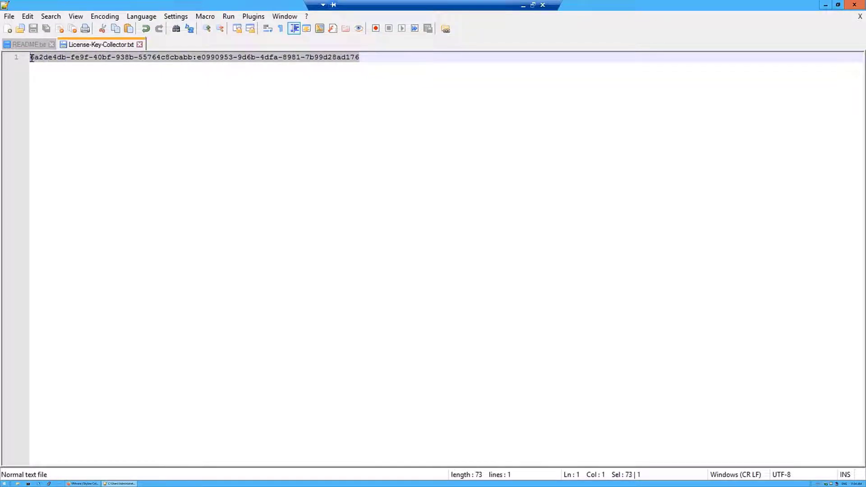
right_click(37, 57)
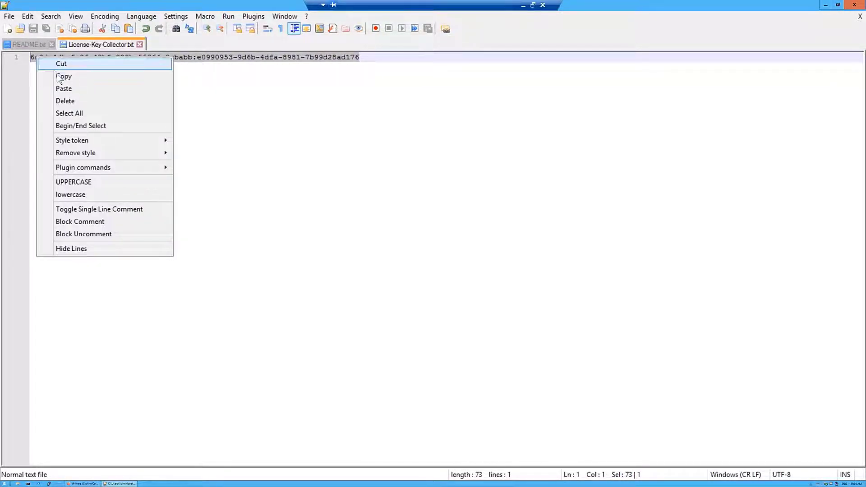
left_click(62, 76)
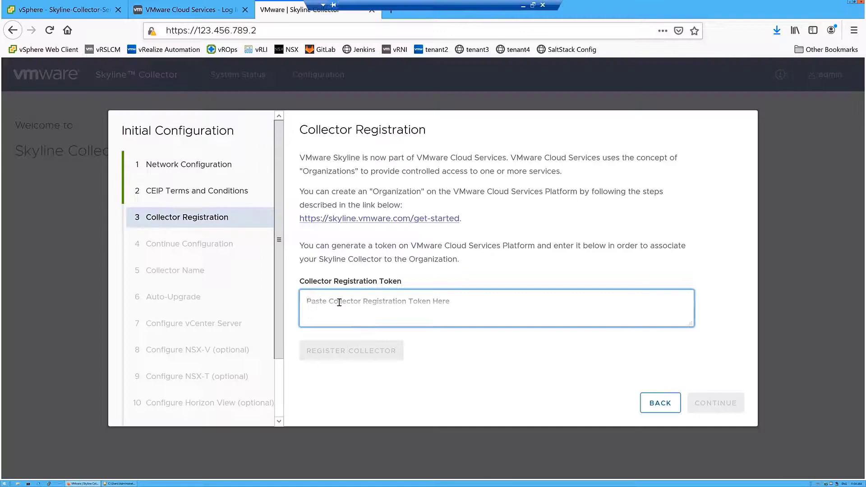
key("ctrl+v")
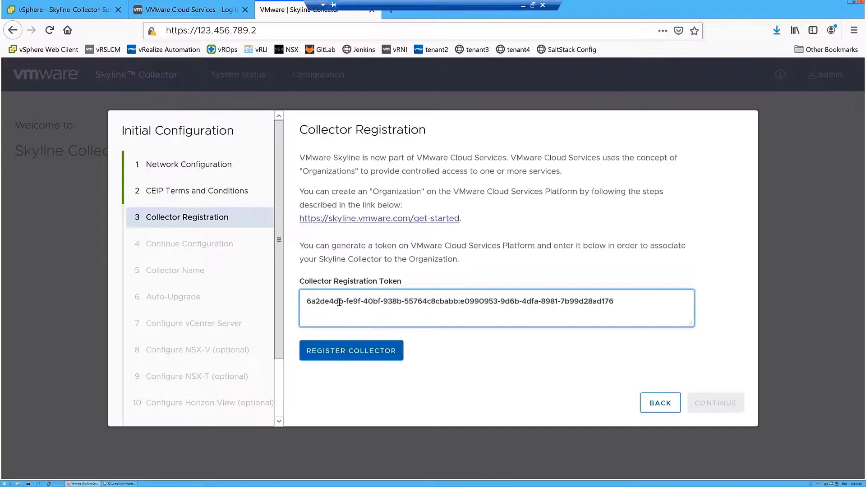
Register the collector with the pasted token and continue to the next setup step
left_click(354, 359)
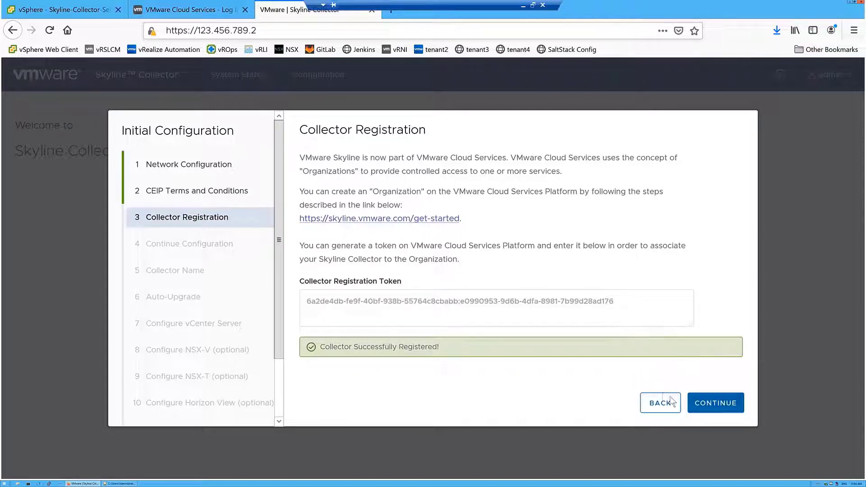
left_click(714, 413)
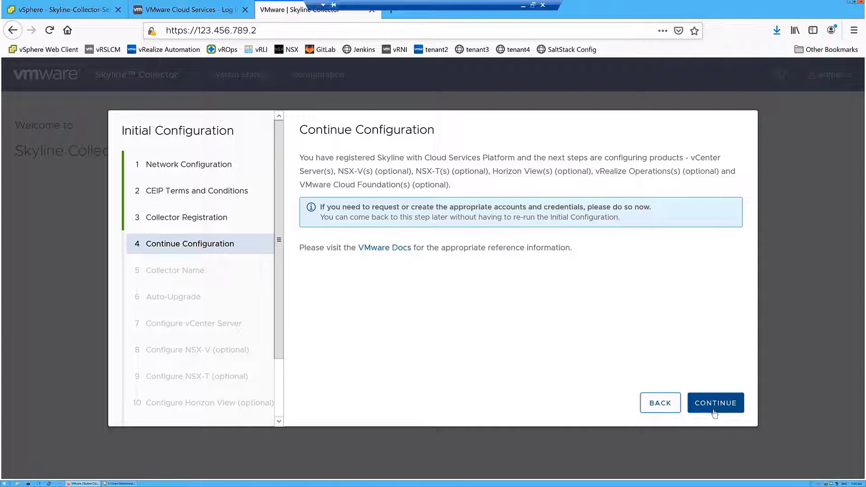
Set the collector's friendly name to KL-Collector
left_click(714, 412)
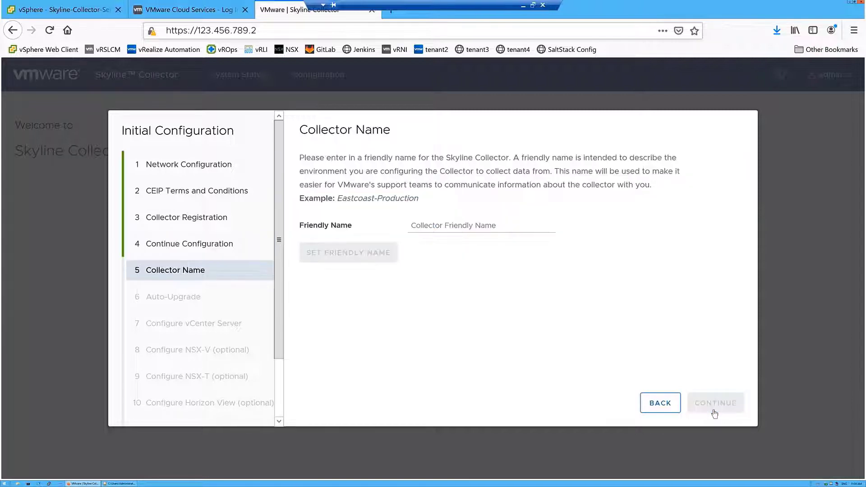
left_click(462, 226)
type("KL")
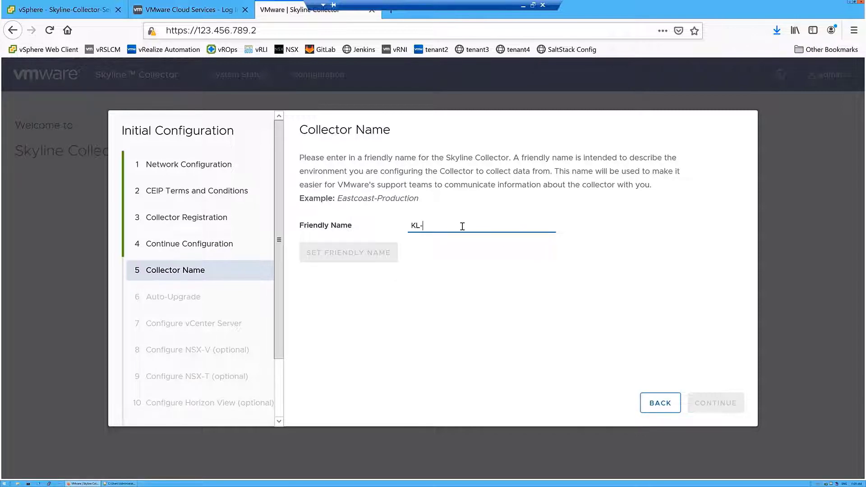
type("-Collector")
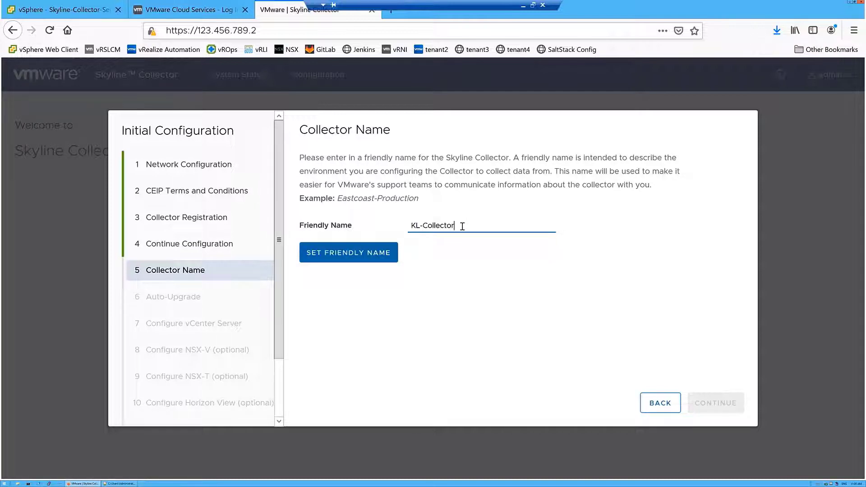
left_click(373, 256)
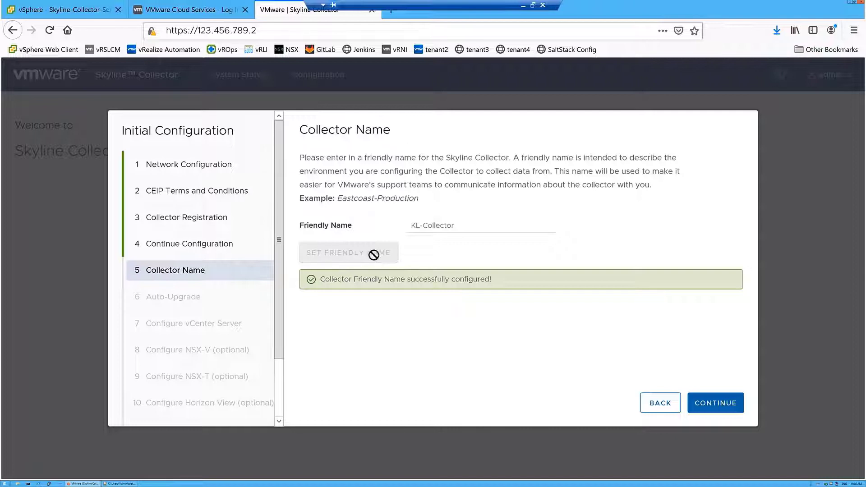
Turn on auto-upgrade for every day at 12 AM, then advance to vCenter Server configuration
left_click(709, 410)
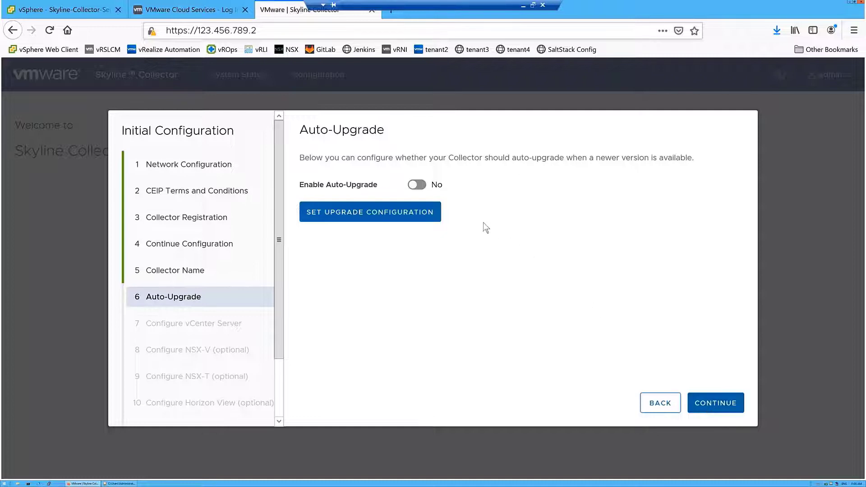
left_click(417, 185)
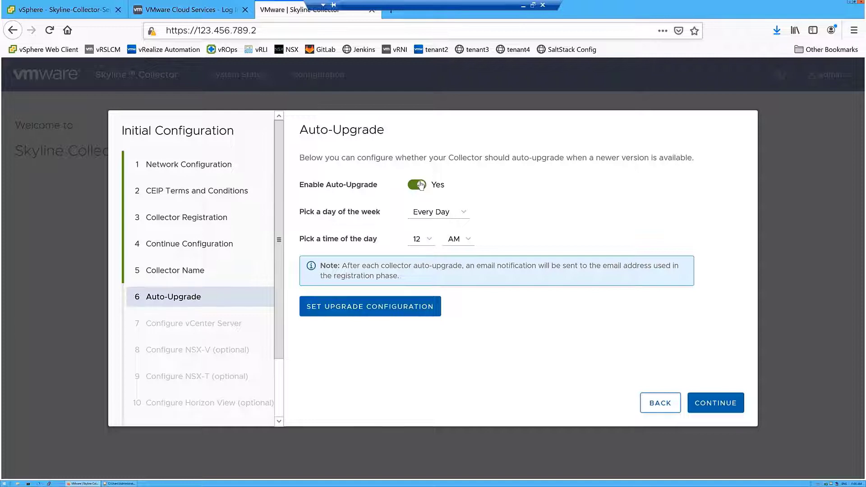
left_click(710, 403)
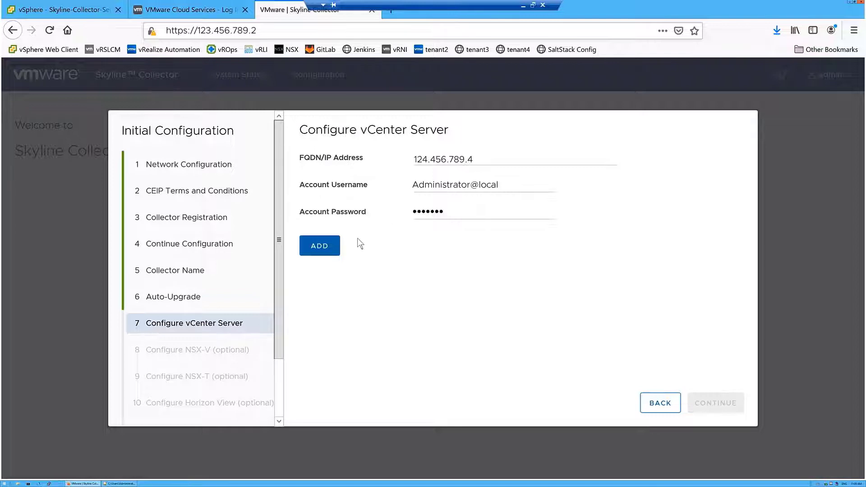
Add the vCenter Server 124.456.789.4 connection, accepting its certificate, and advance to NSX-V
left_click(329, 248)
left_click(338, 301)
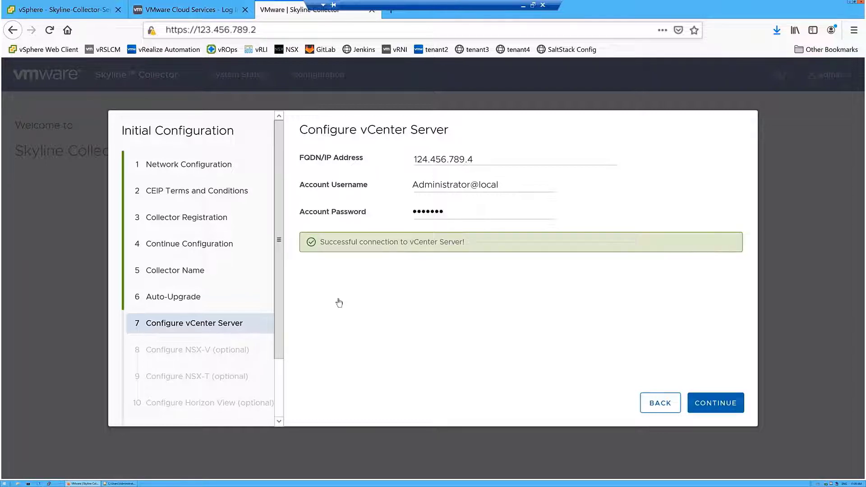
left_click(733, 411)
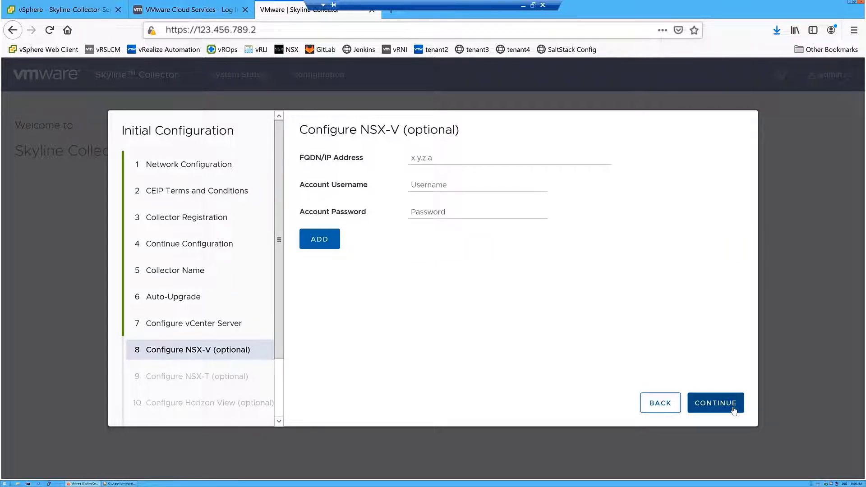
Leave NSX-V unconfigured and advance to the NSX-T step
left_click(734, 410)
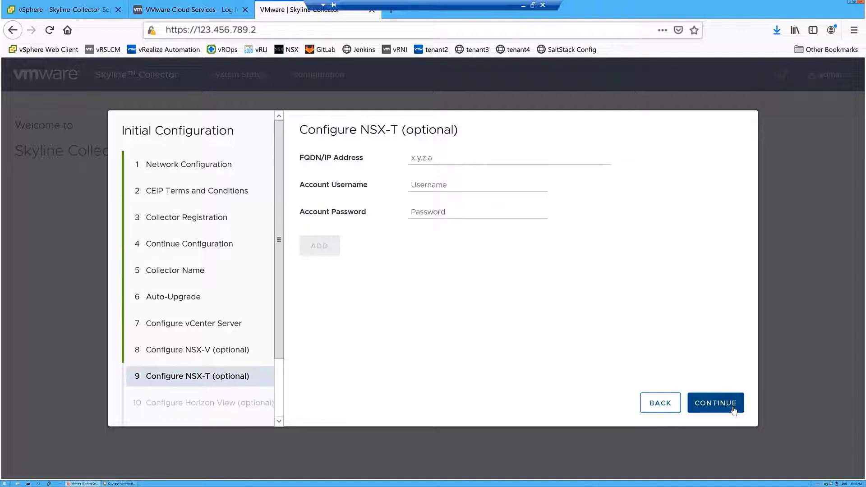
Leave NSX-T unconfigured and advance to the Horizon View step
left_click(734, 411)
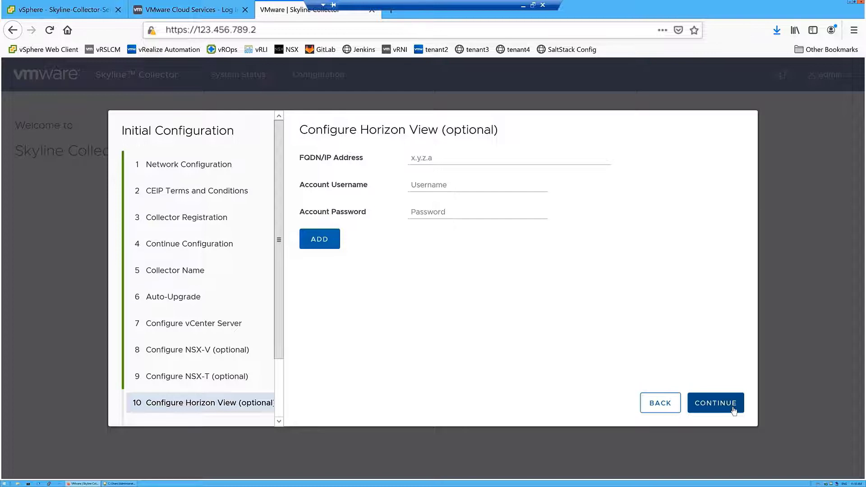
Leave Horizon View unconfigured and advance to the vRealize Operations step
left_click(733, 410)
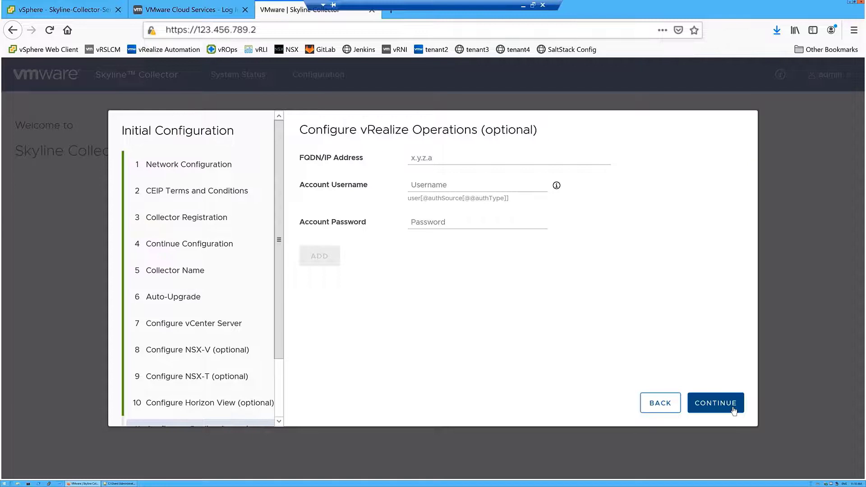
Skip vRealize Operations and Cloud Foundation, then finish the collector's initial setup
left_click(734, 409)
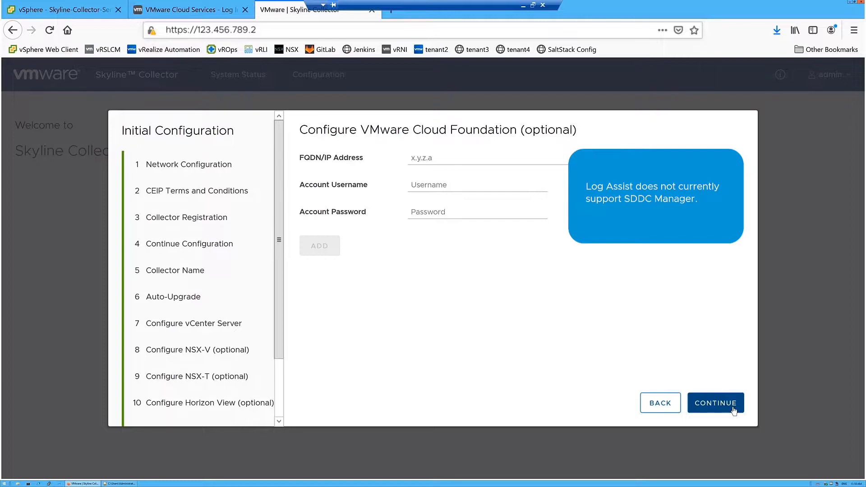
left_click(733, 409)
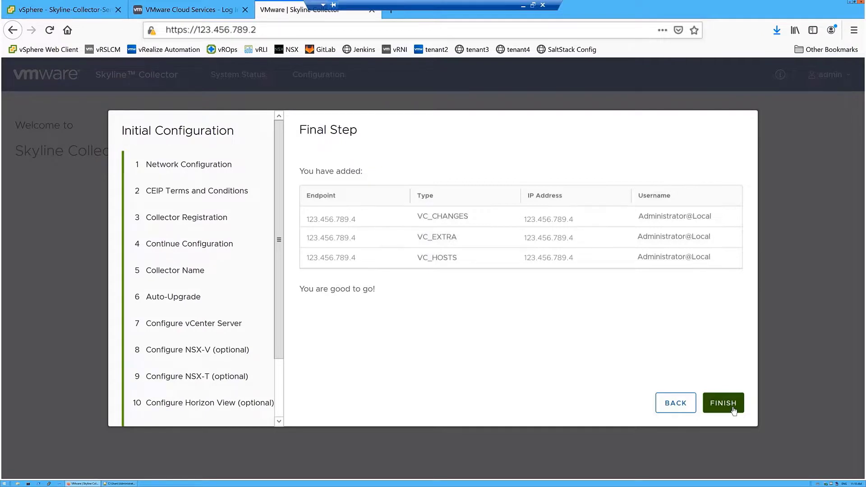
left_click(733, 408)
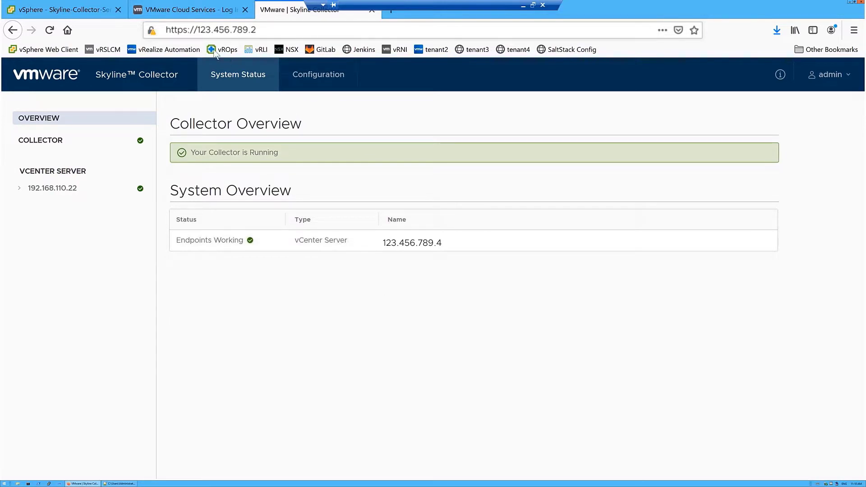
Sign back in to VMware Cloud Services using the saved account and its password
left_click(186, 9)
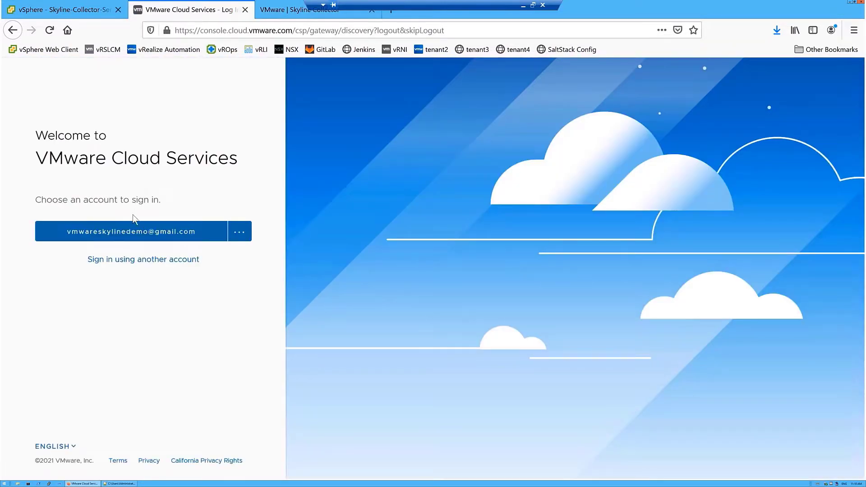
left_click(133, 239)
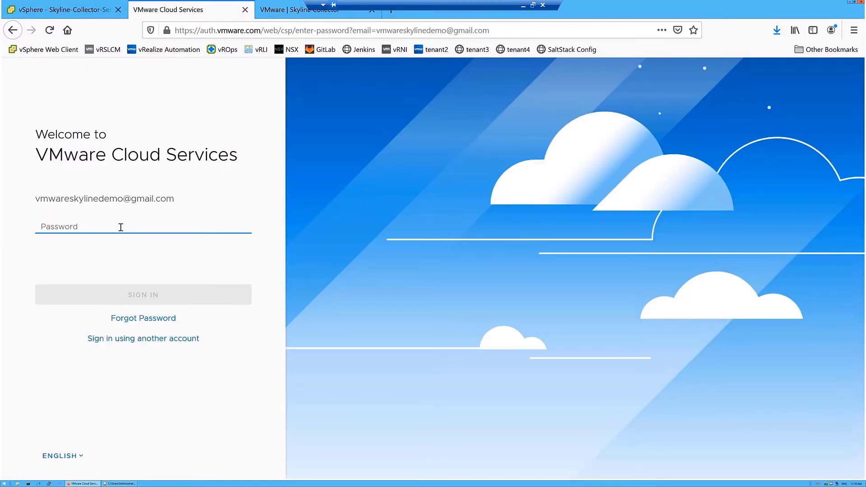
type("V***")
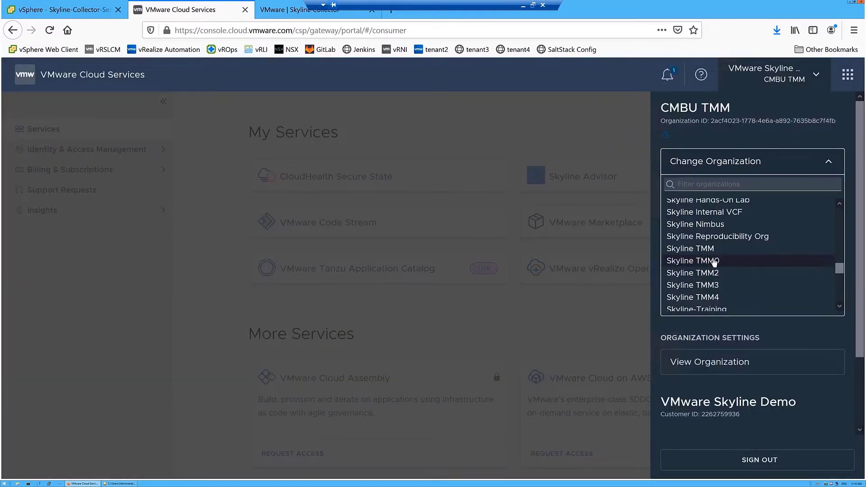
Open Skyline Advisor under the Skyline TMM0 organization and dismiss the welcome message
left_click(714, 261)
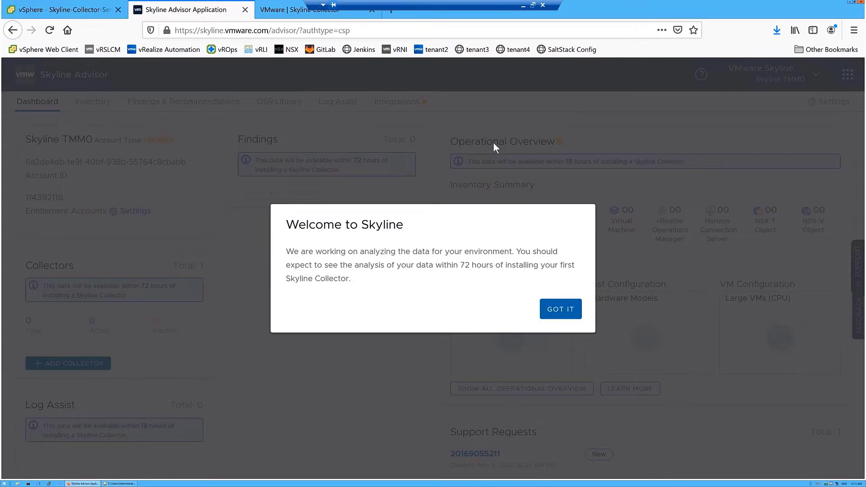
left_click(561, 309)
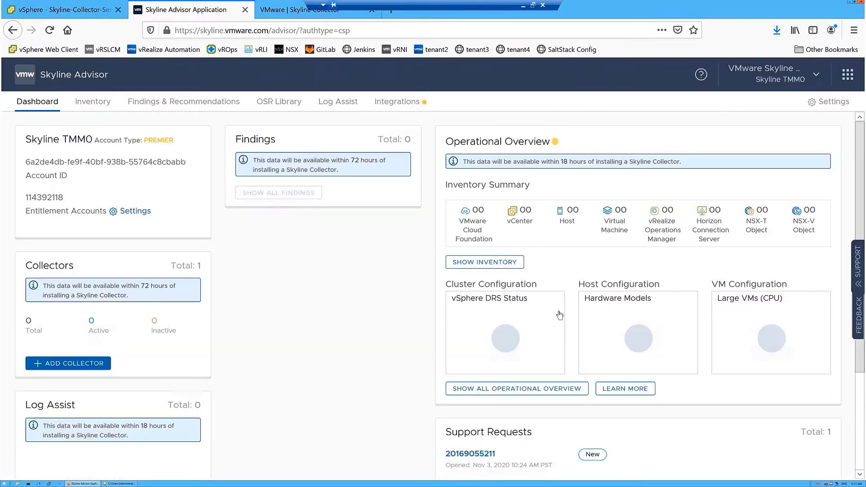